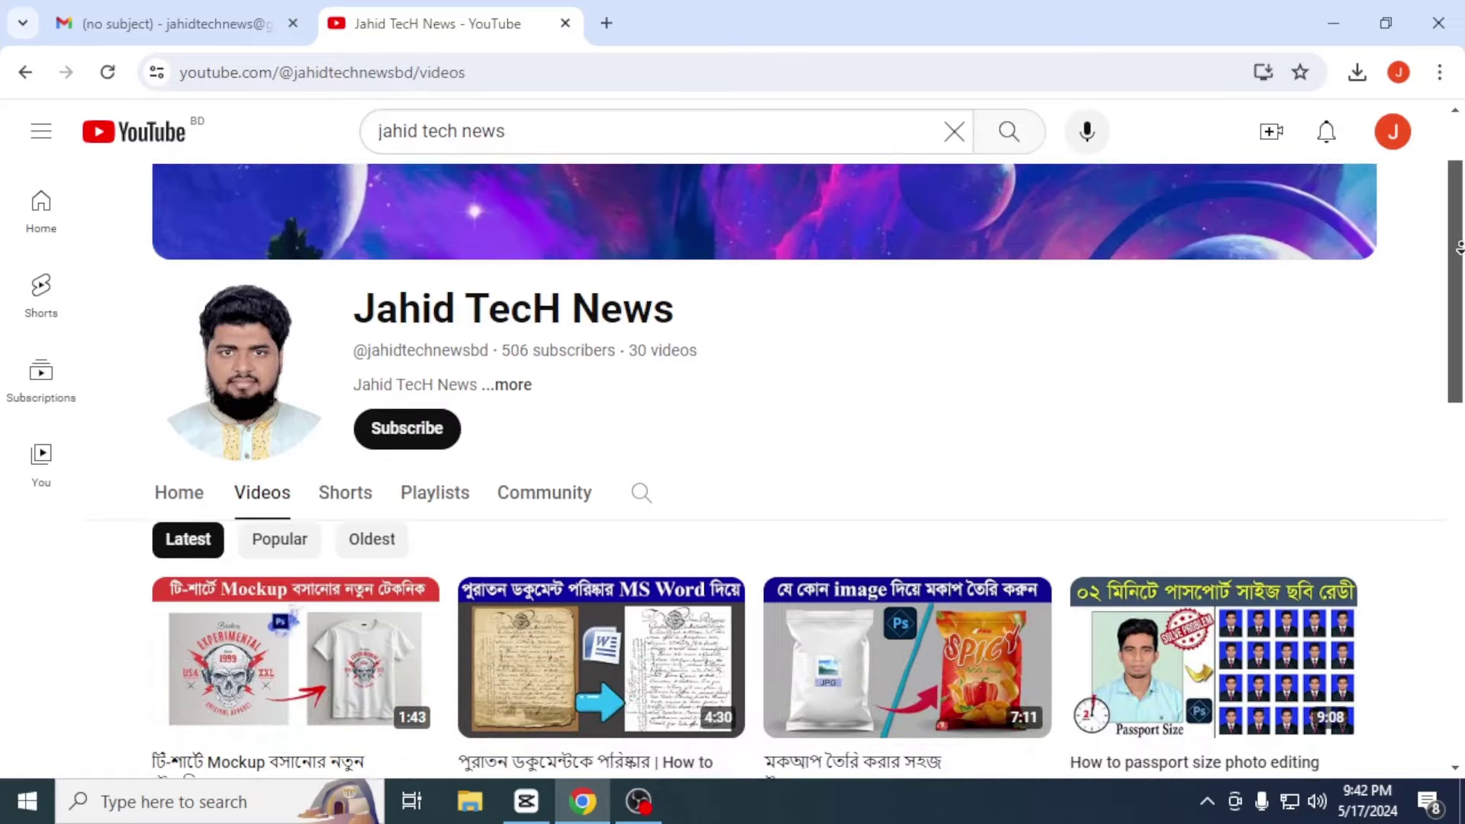
Scroll the Girl.jpg document into view and reposition the STROKE preview over the photo.
scroll(1442, 221, down, 3)
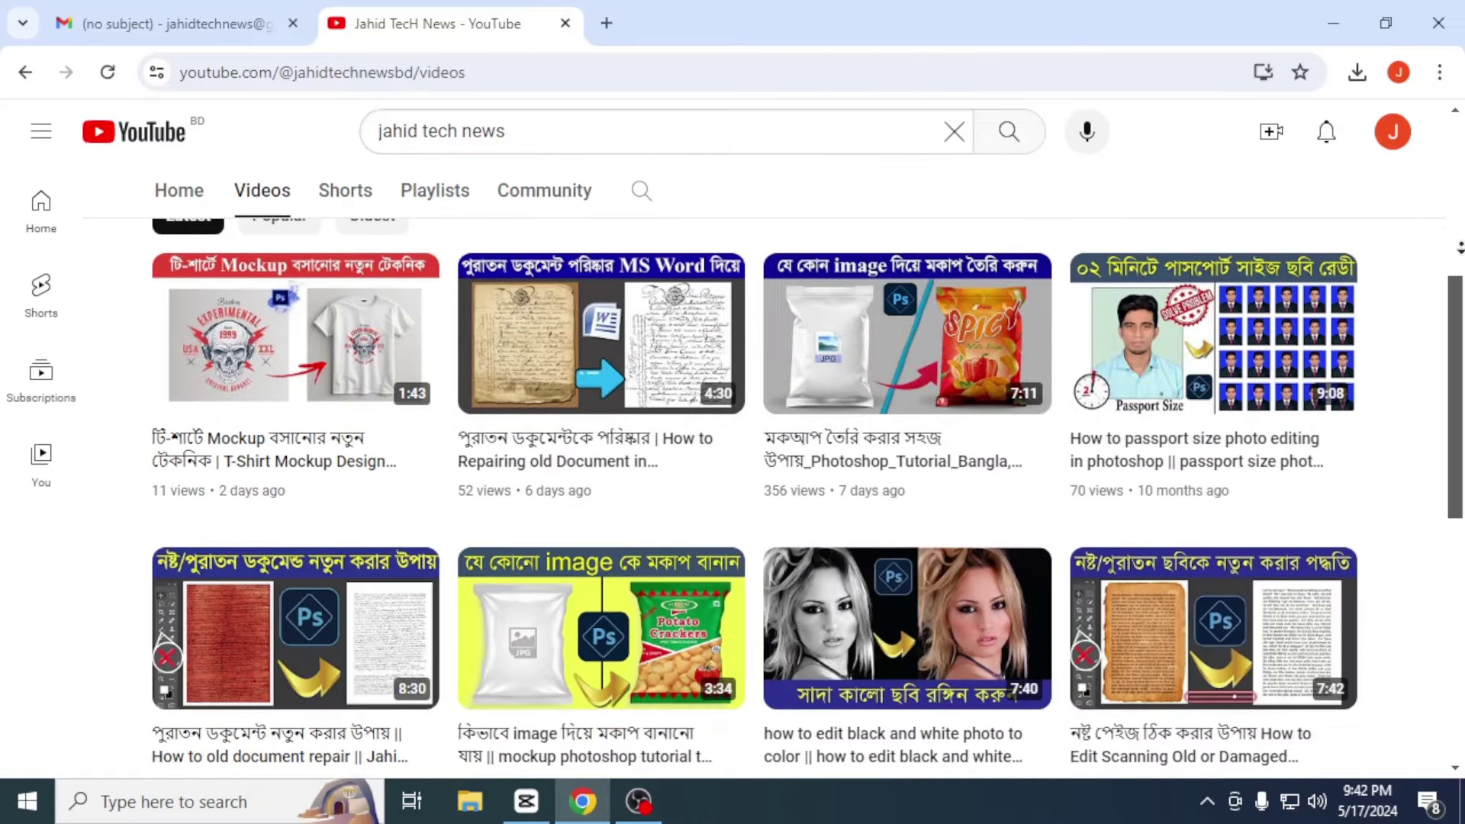
scroll(527, 561, down, 4)
scroll(526, 561, down, 1)
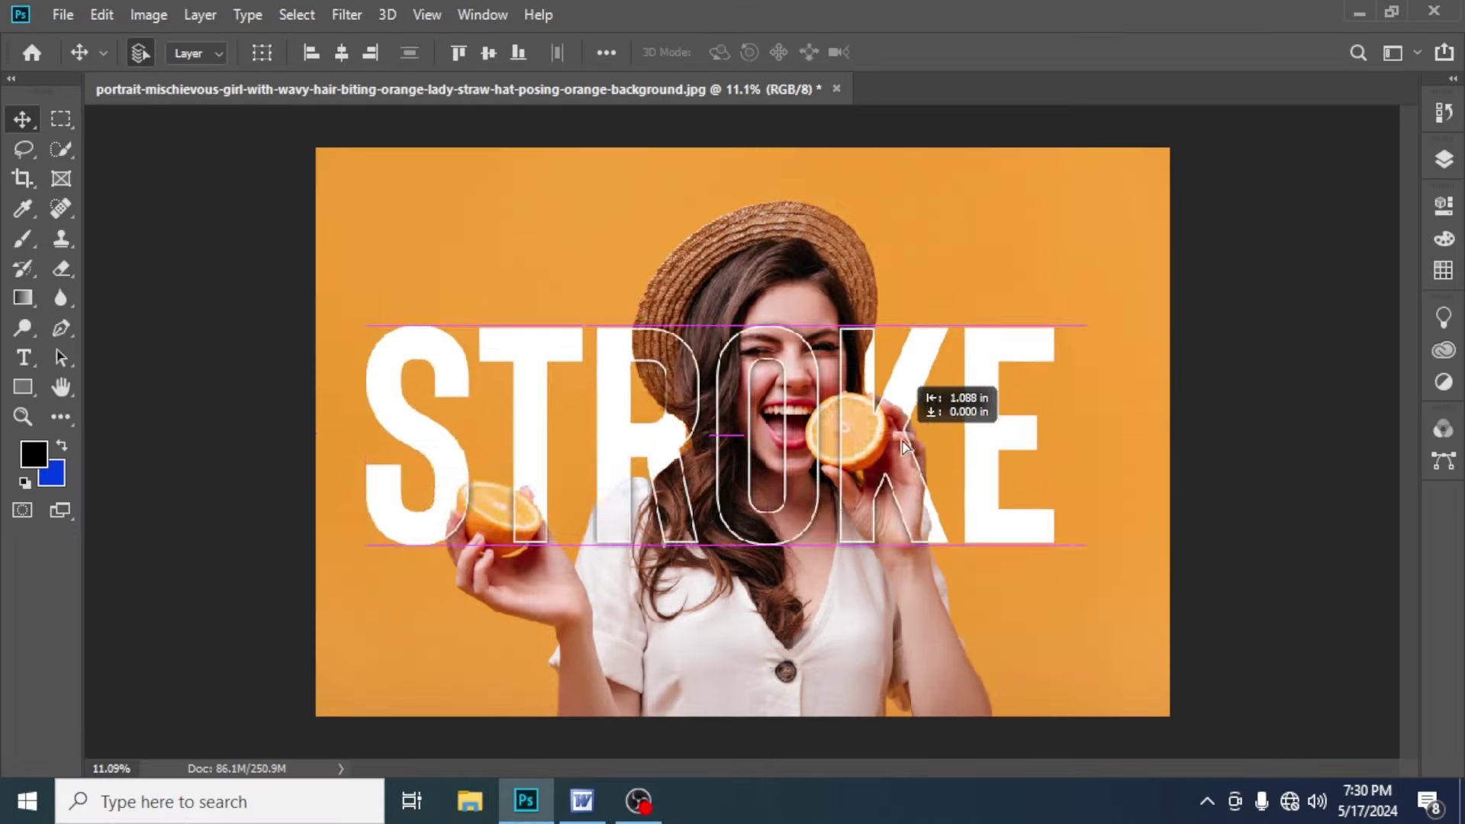
mouse_move(921, 408)
mouse_down()
mouse_move(928, 493)
mouse_move(956, 418)
mouse_move(922, 467)
mouse_move(929, 419)
mouse_move(931, 443)
mouse_move(964, 418)
mouse_move(897, 458)
mouse_move(974, 467)
mouse_move(985, 439)
mouse_move(998, 452)
mouse_up()
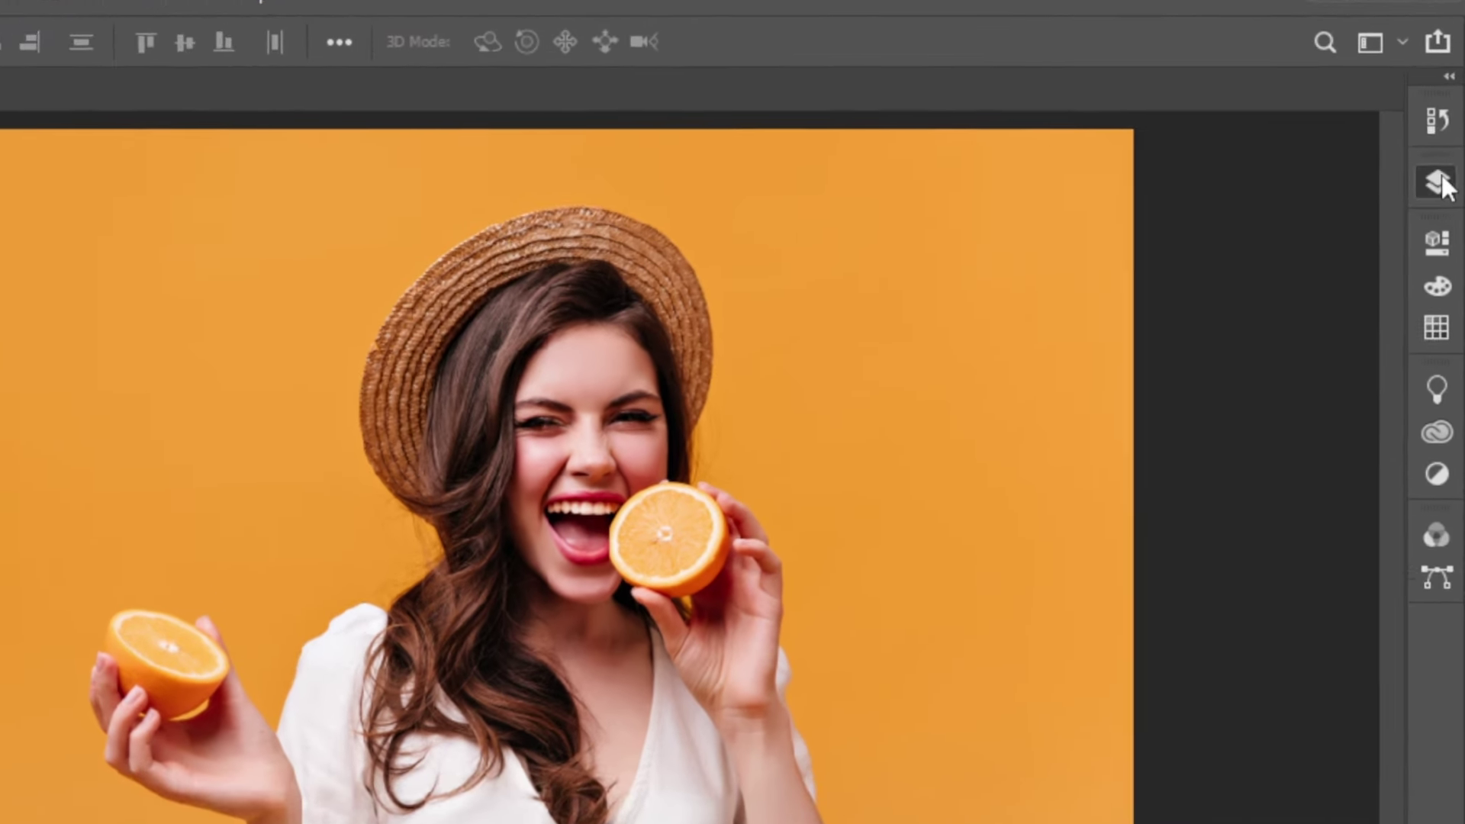
Convert the locked Background into Layer 0 and duplicate it as Layer 0 copy.
click(1439, 181)
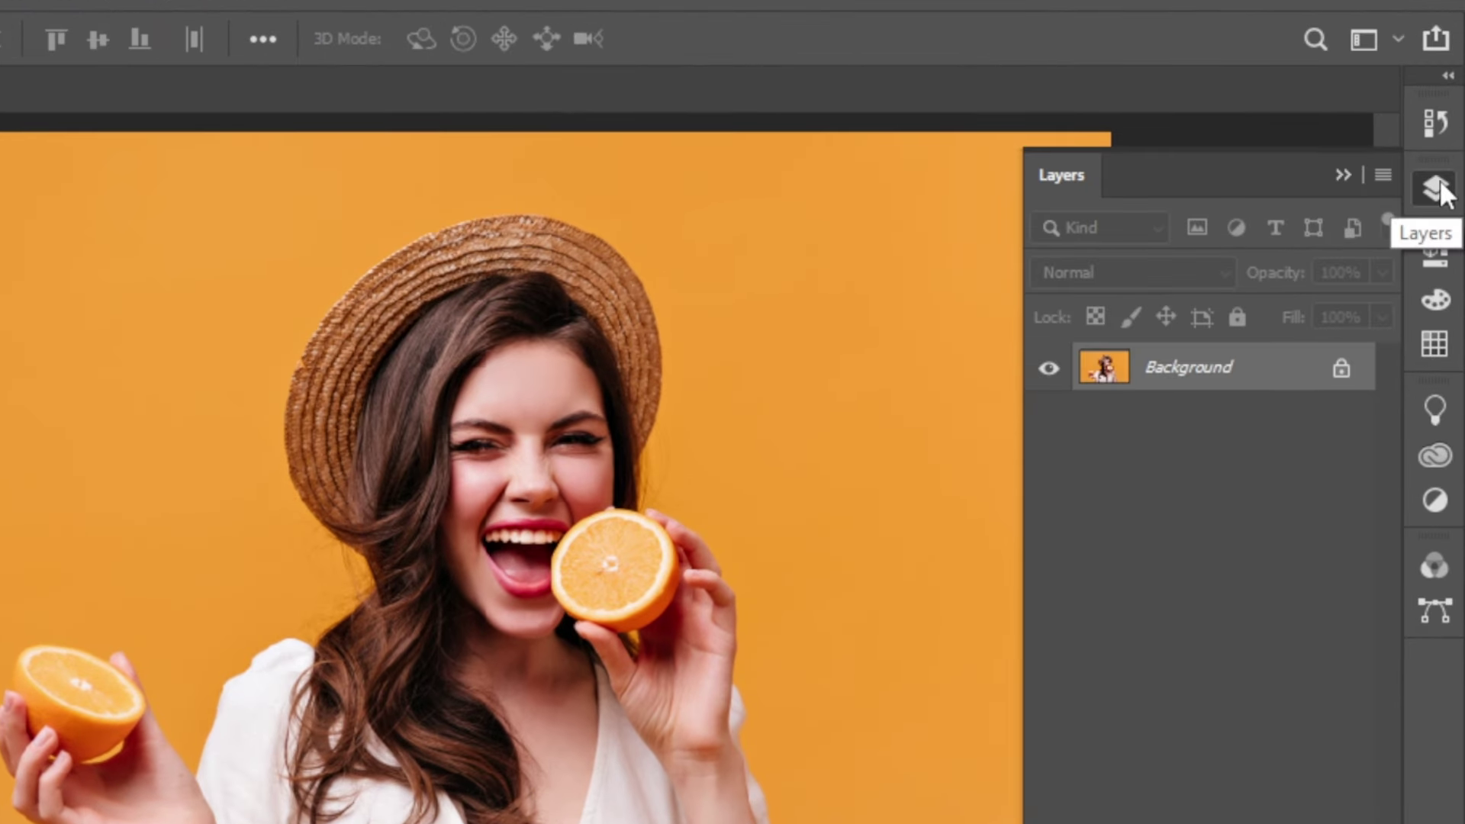
click(1340, 370)
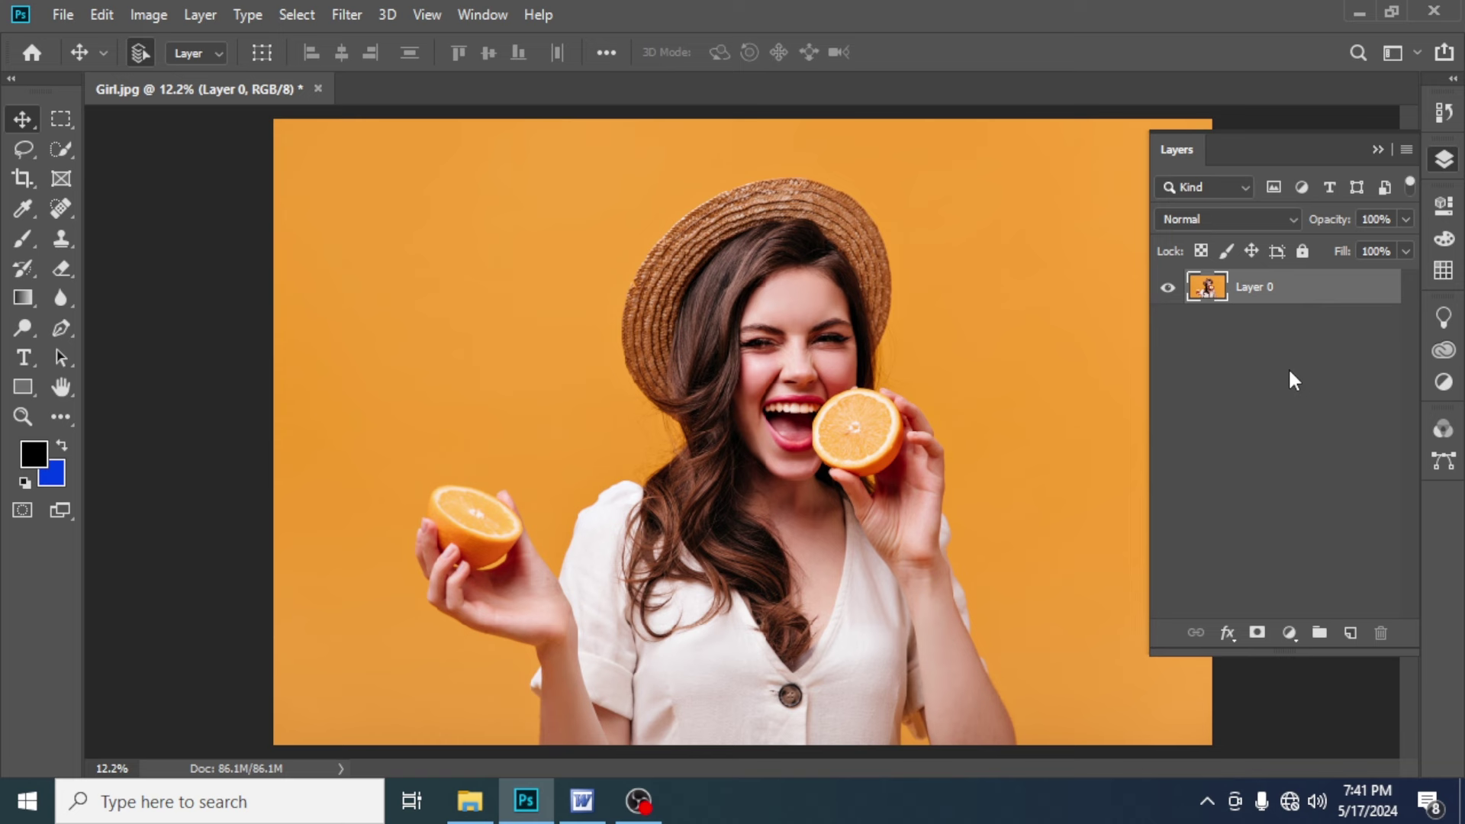
key(ctrl+j)
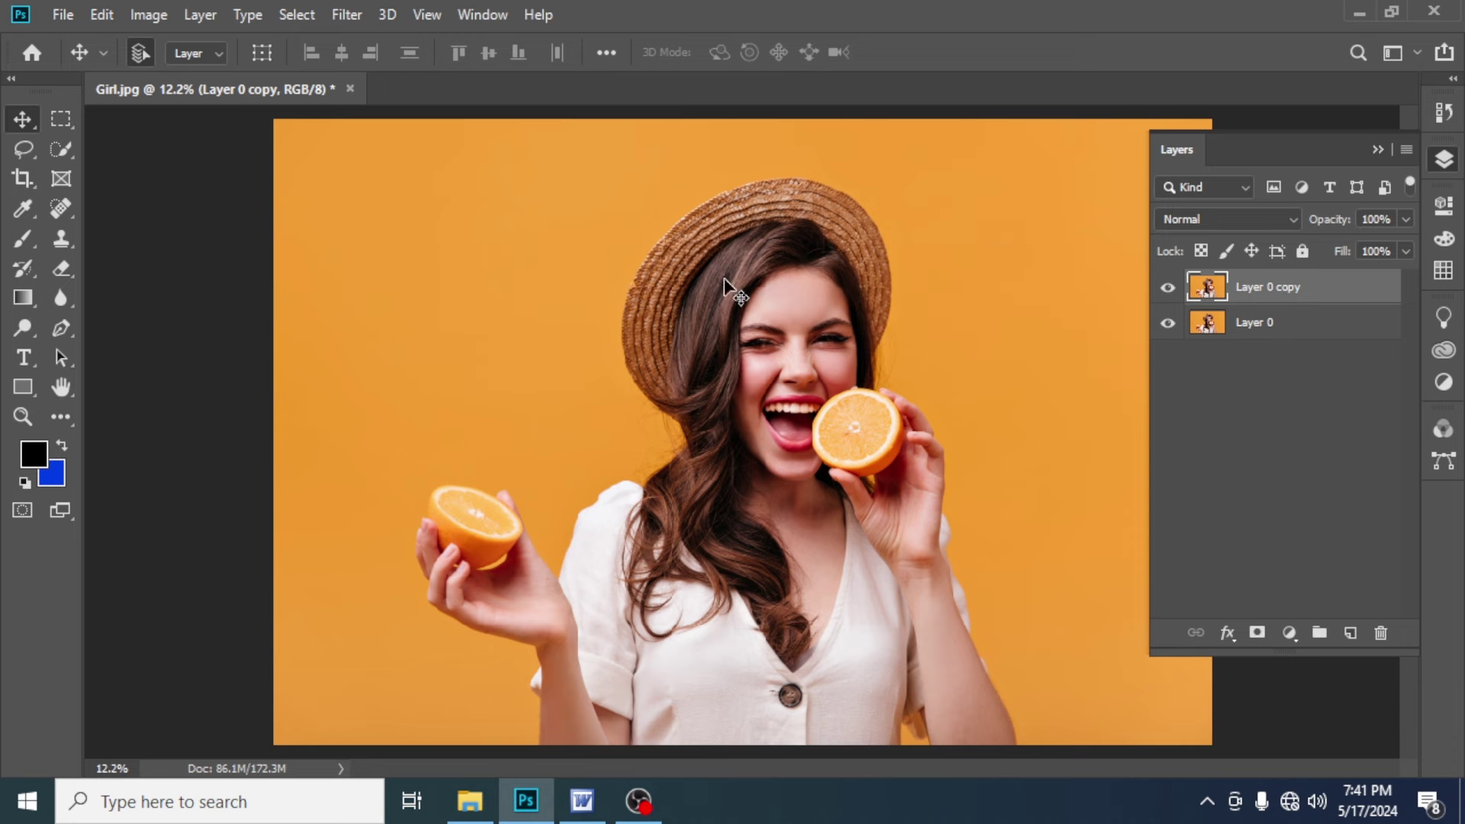
click(297, 14)
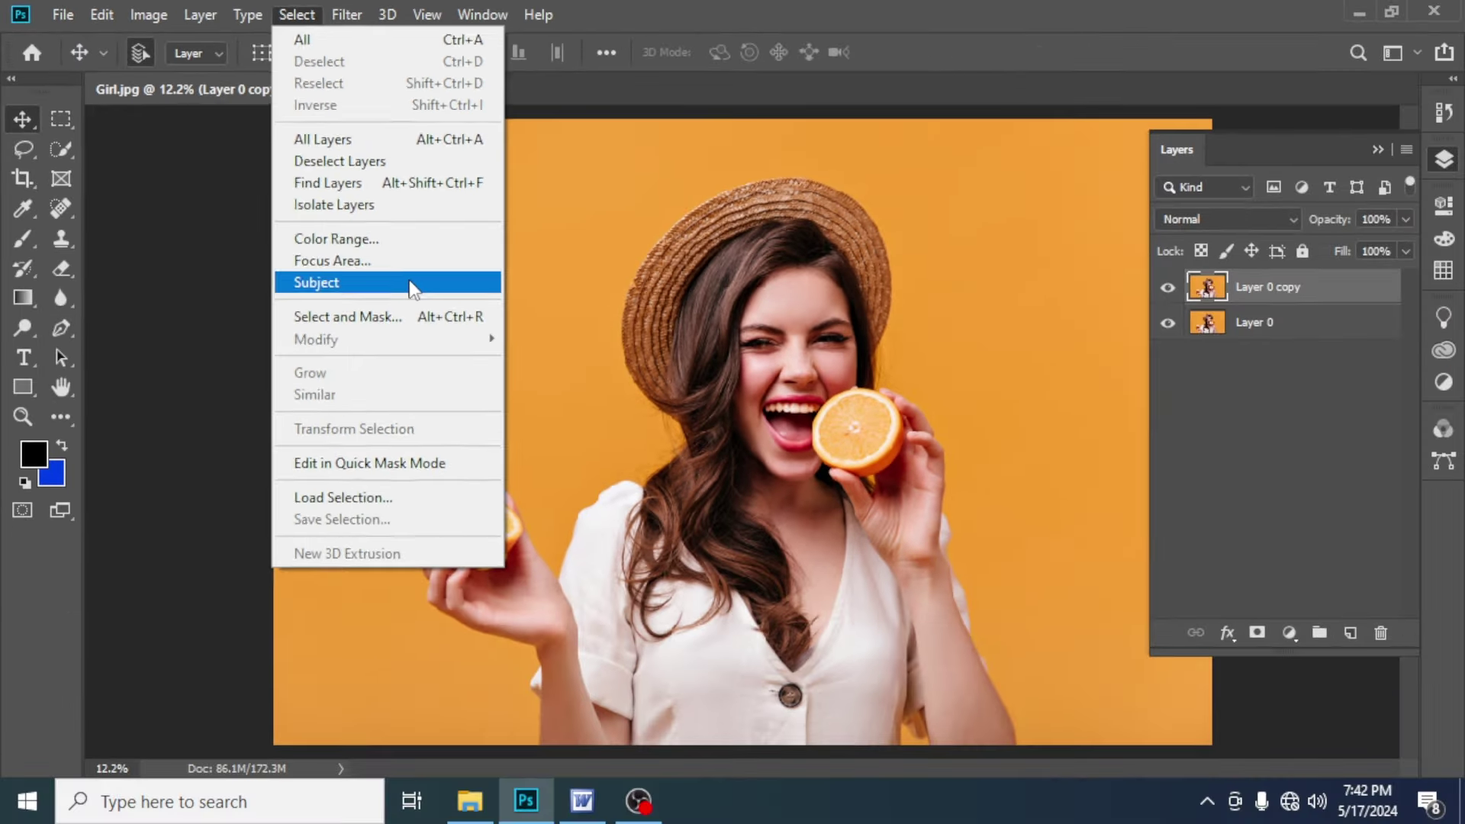
Select the girl with Select Subject and add a layer mask to Layer 0 copy.
click(595, 408)
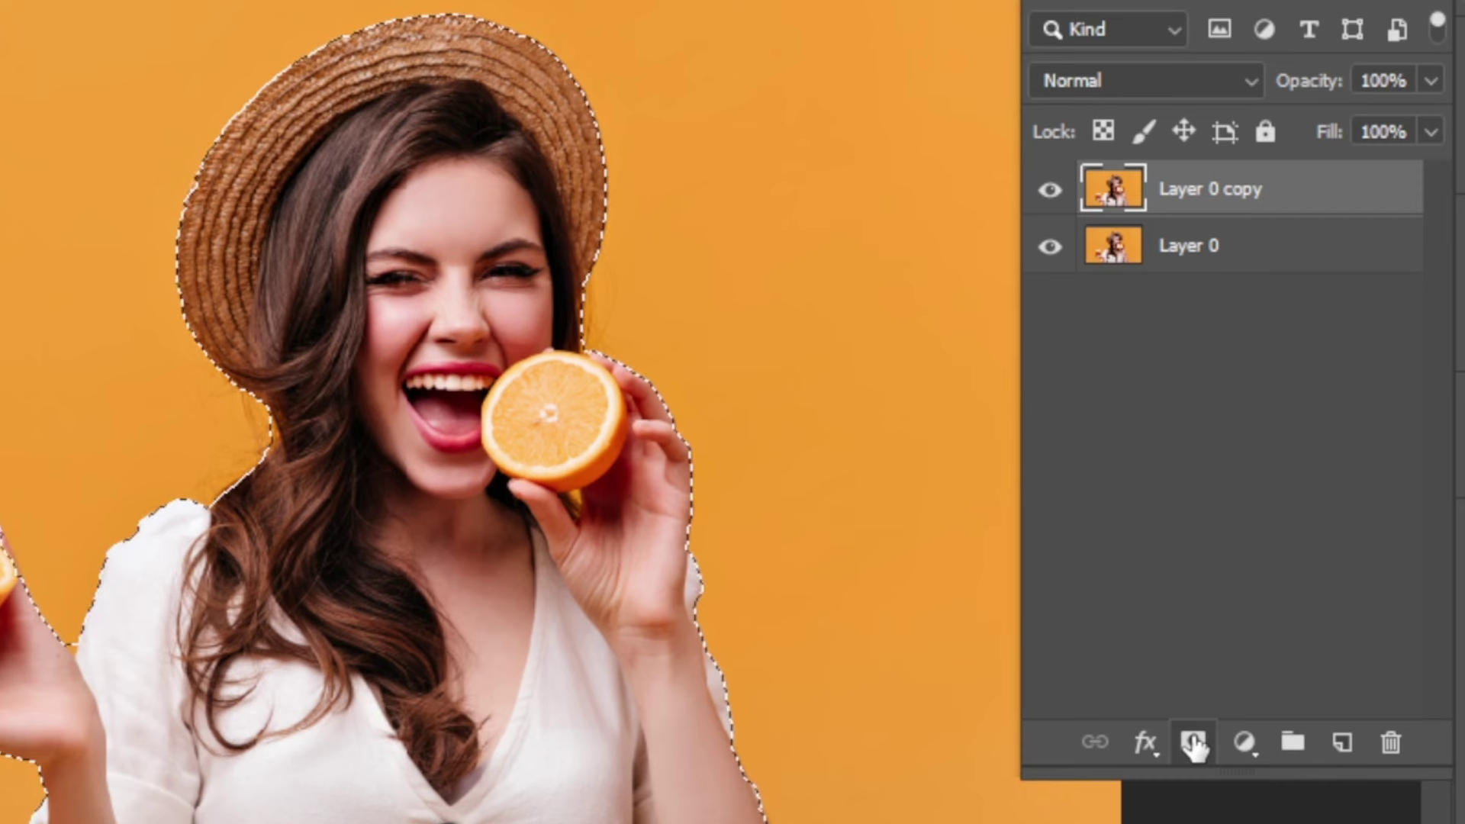
click(1193, 741)
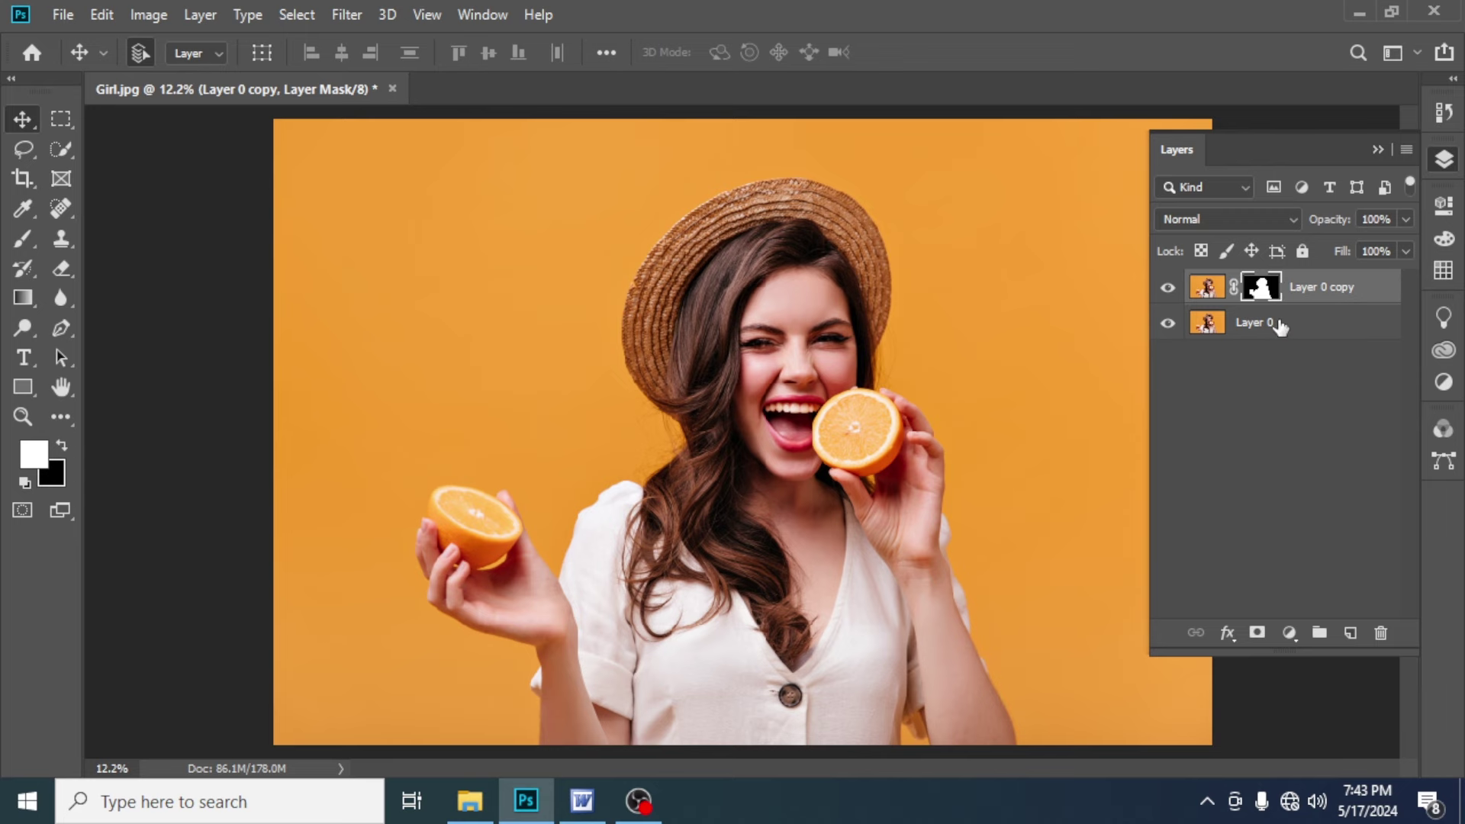
click(1376, 148)
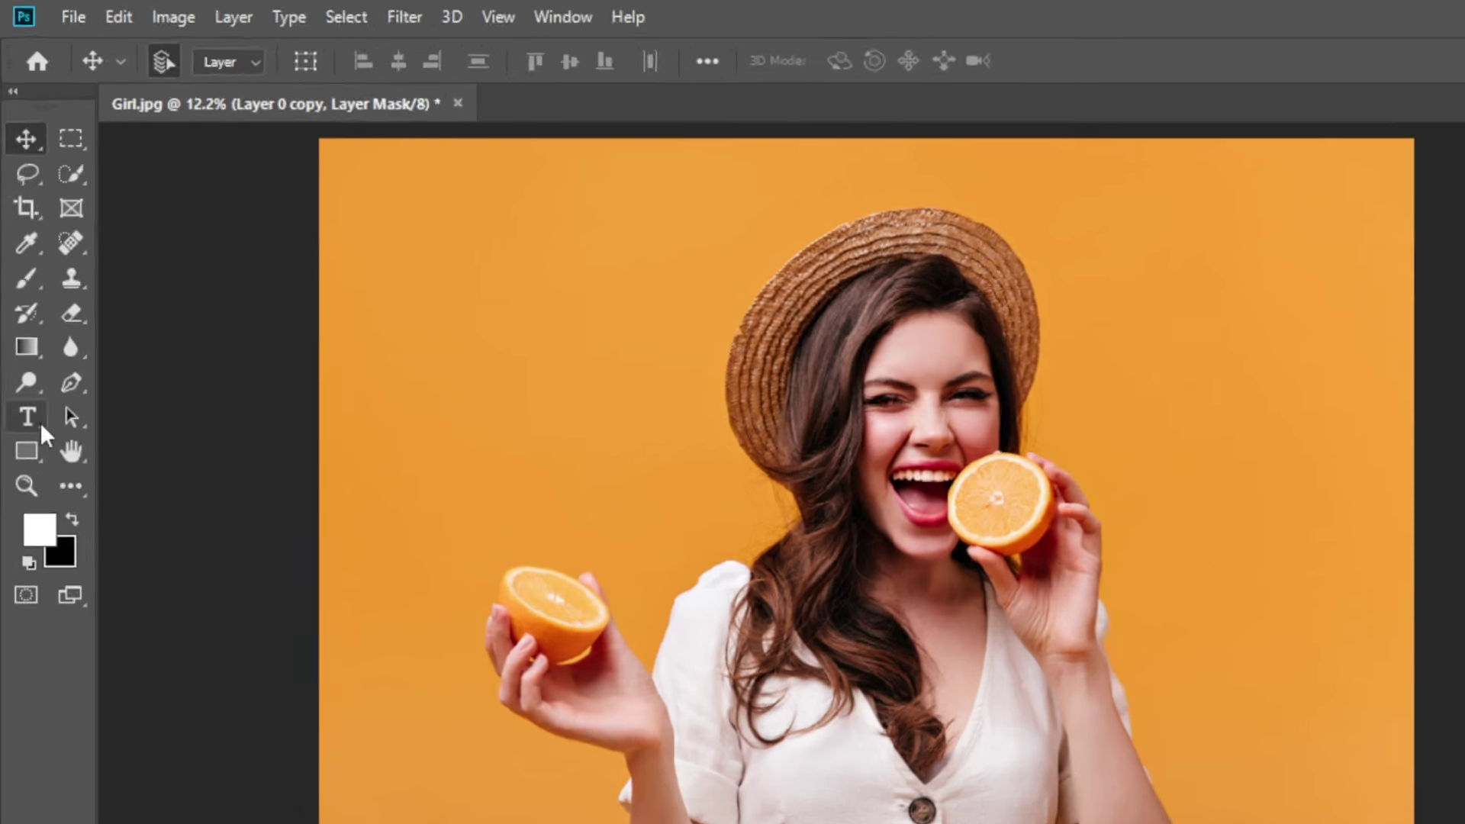
Type STROKE left of the girl and colour the text white.
click(23, 357)
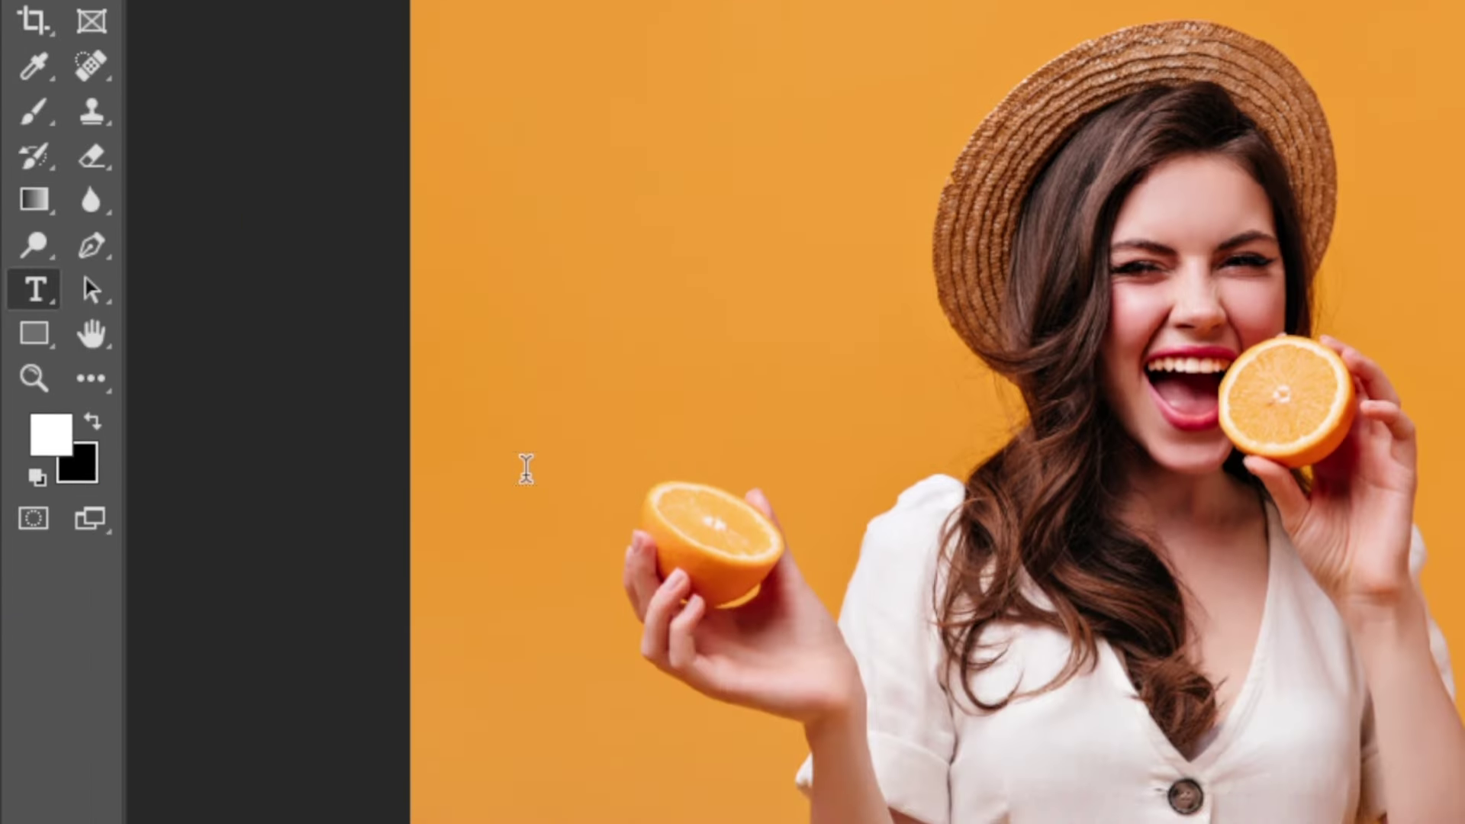
click(513, 436)
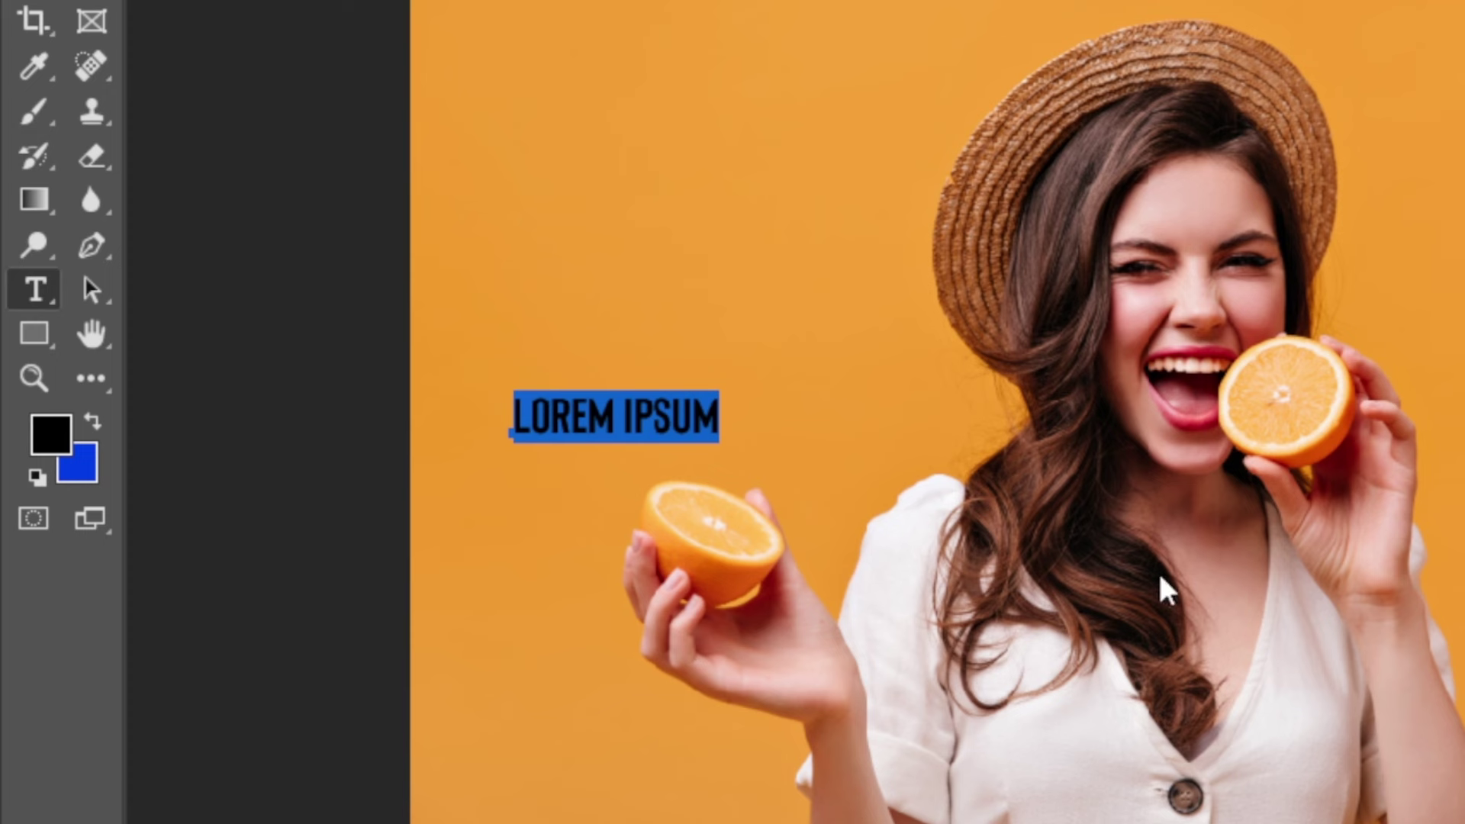
text(STRO)
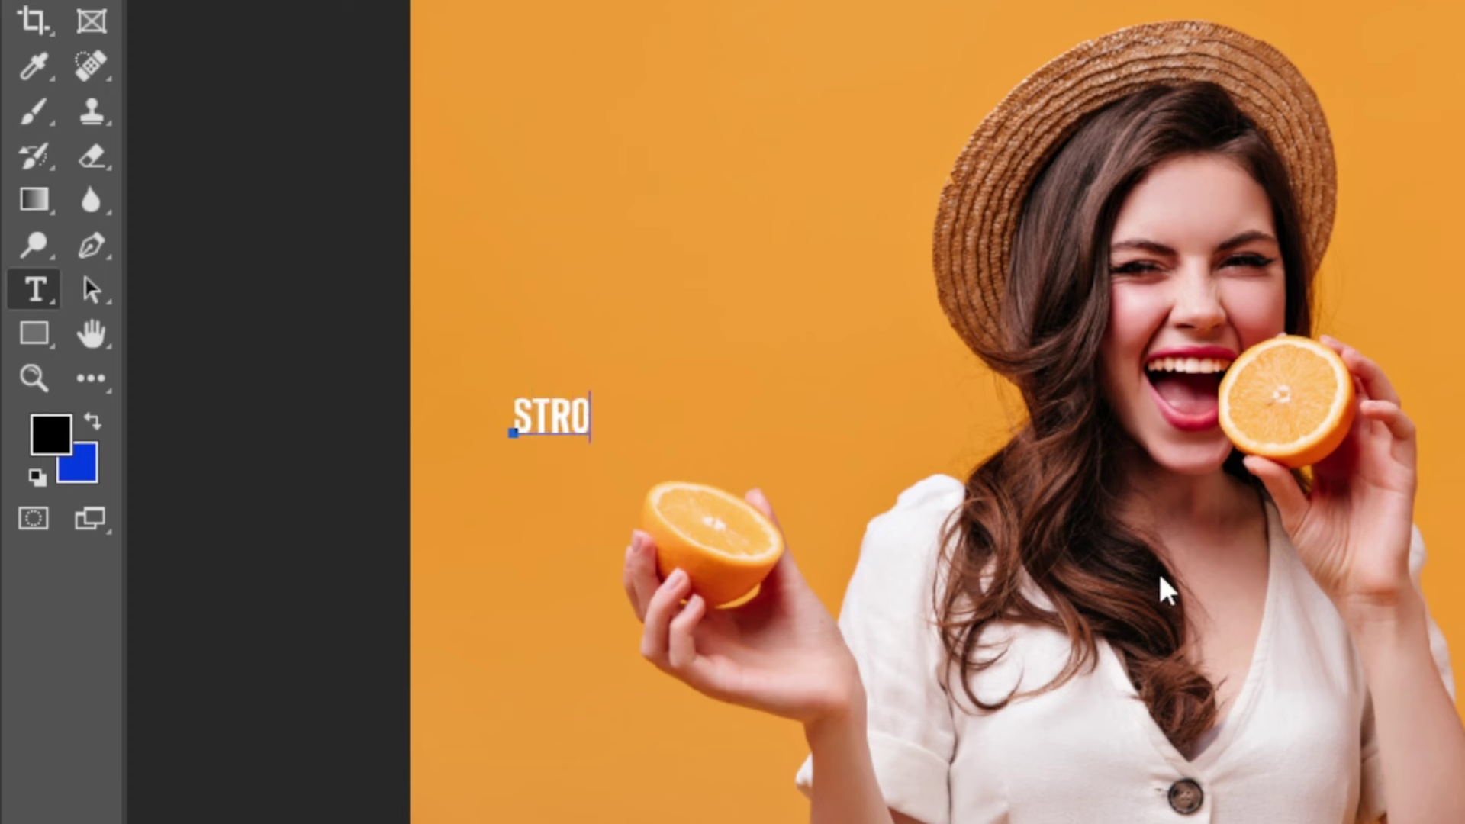
text(KE)
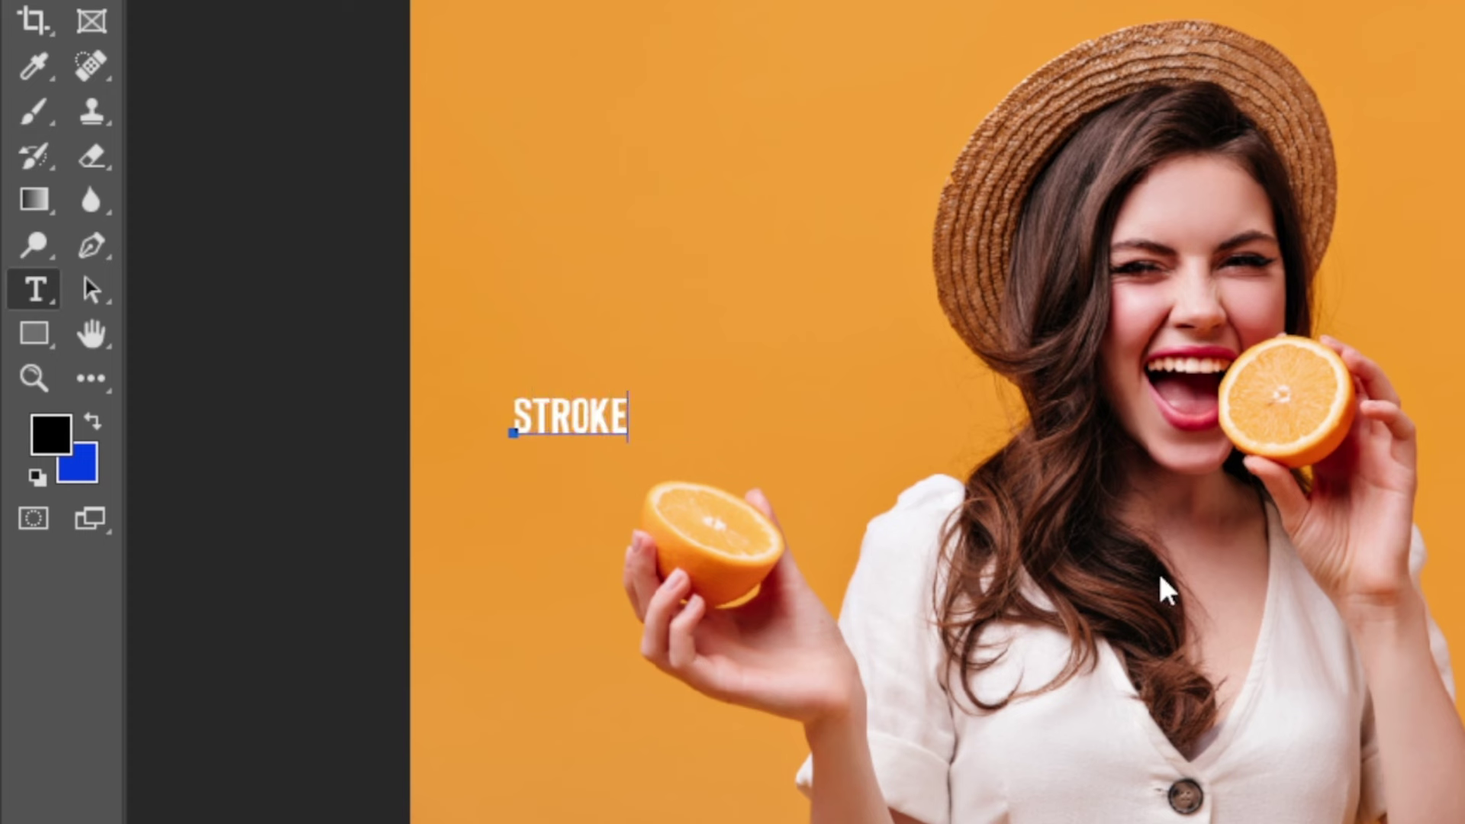
key(ctrl+a)
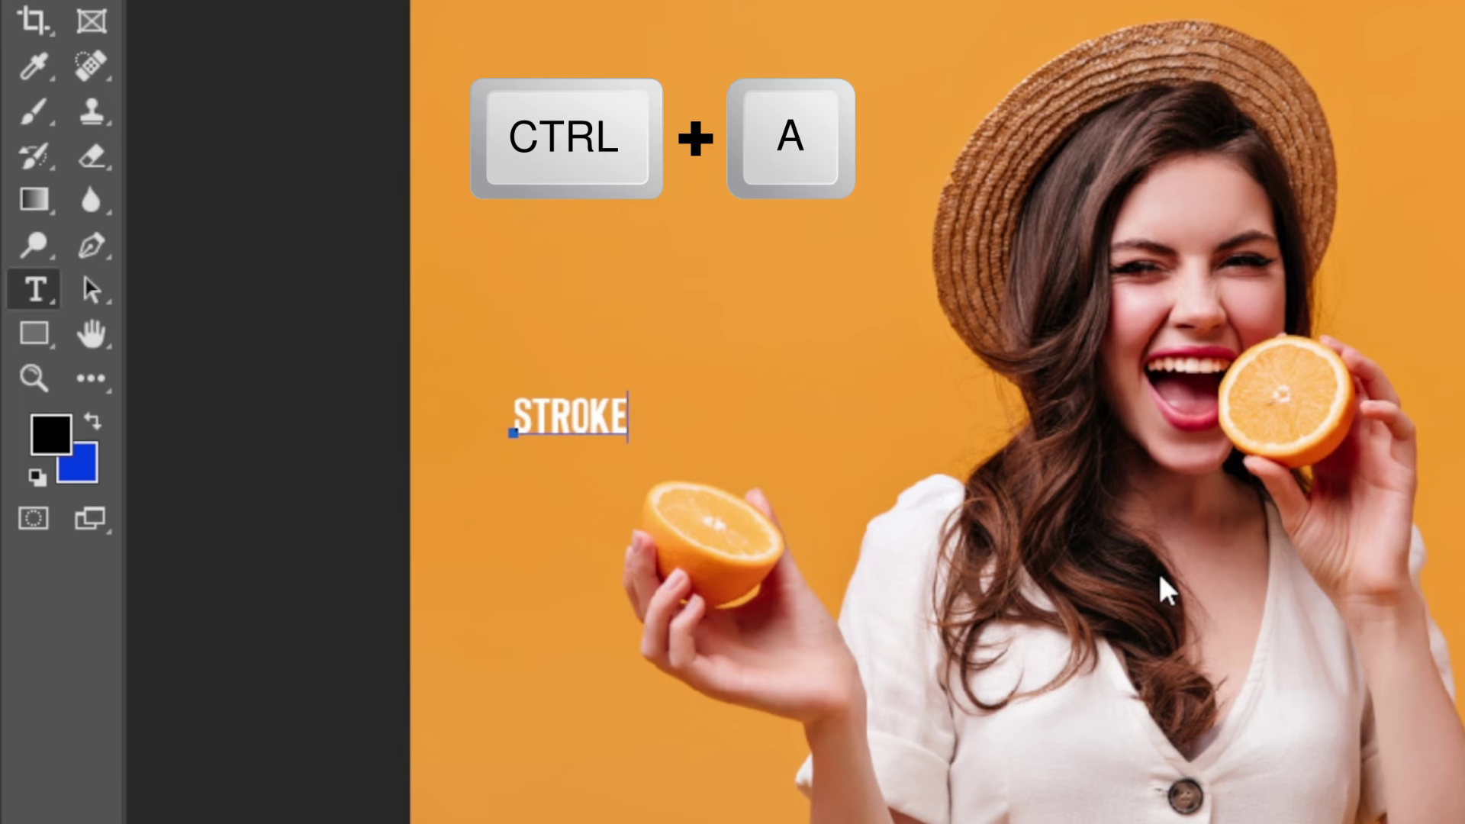
key(ctrl+a)
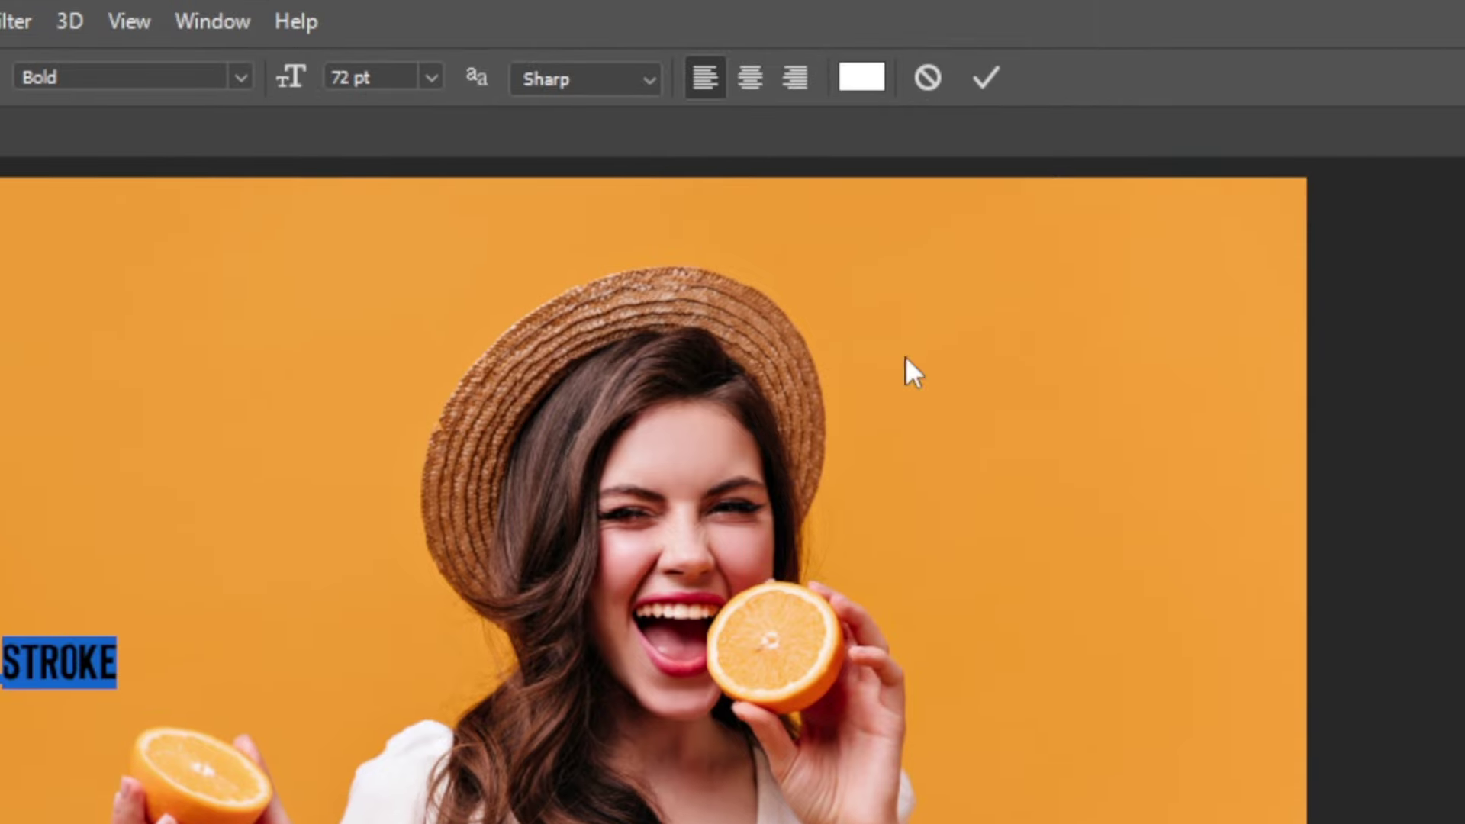
click(846, 78)
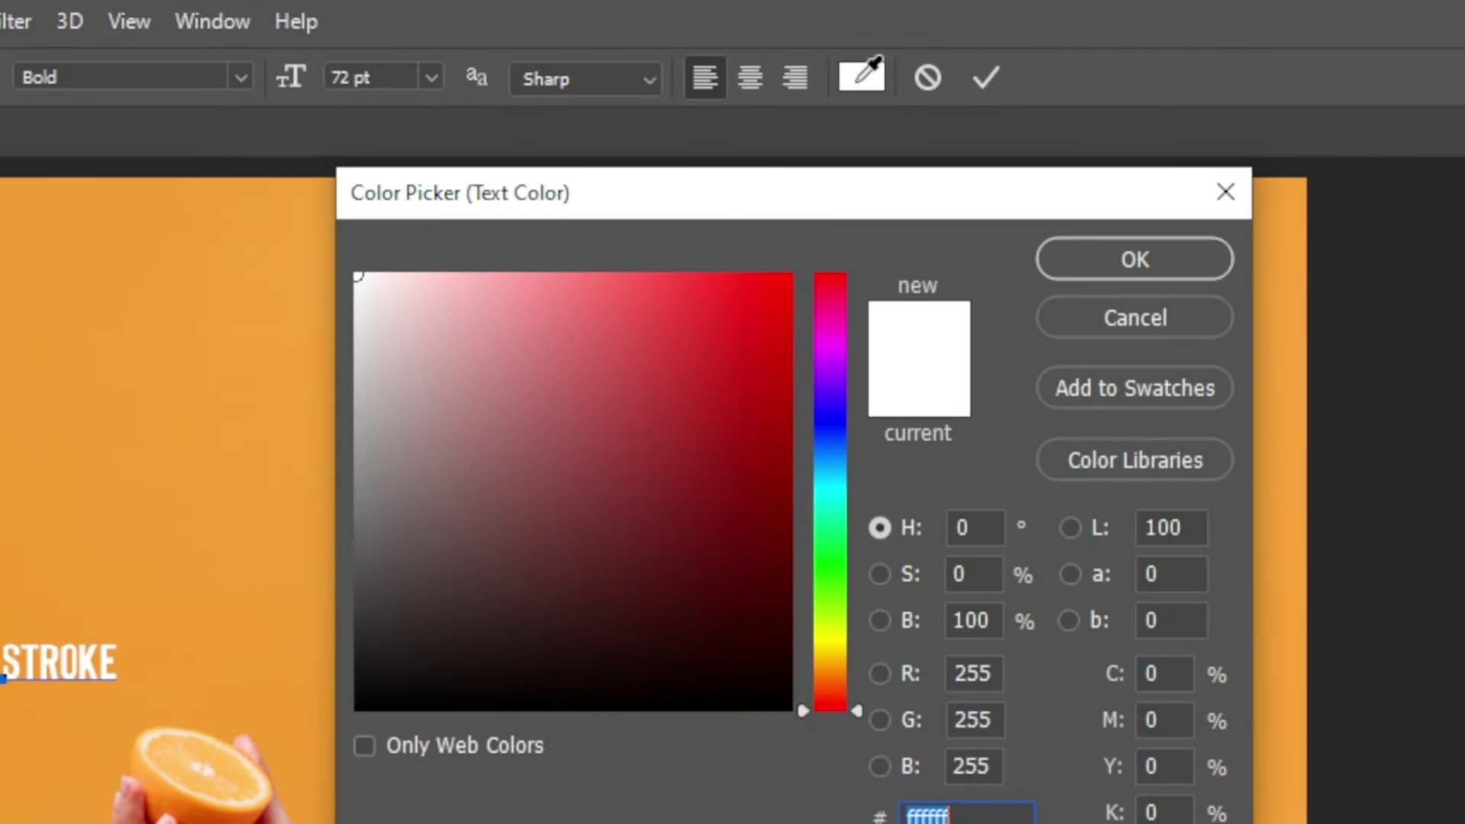
drag(398, 294, 299, 221)
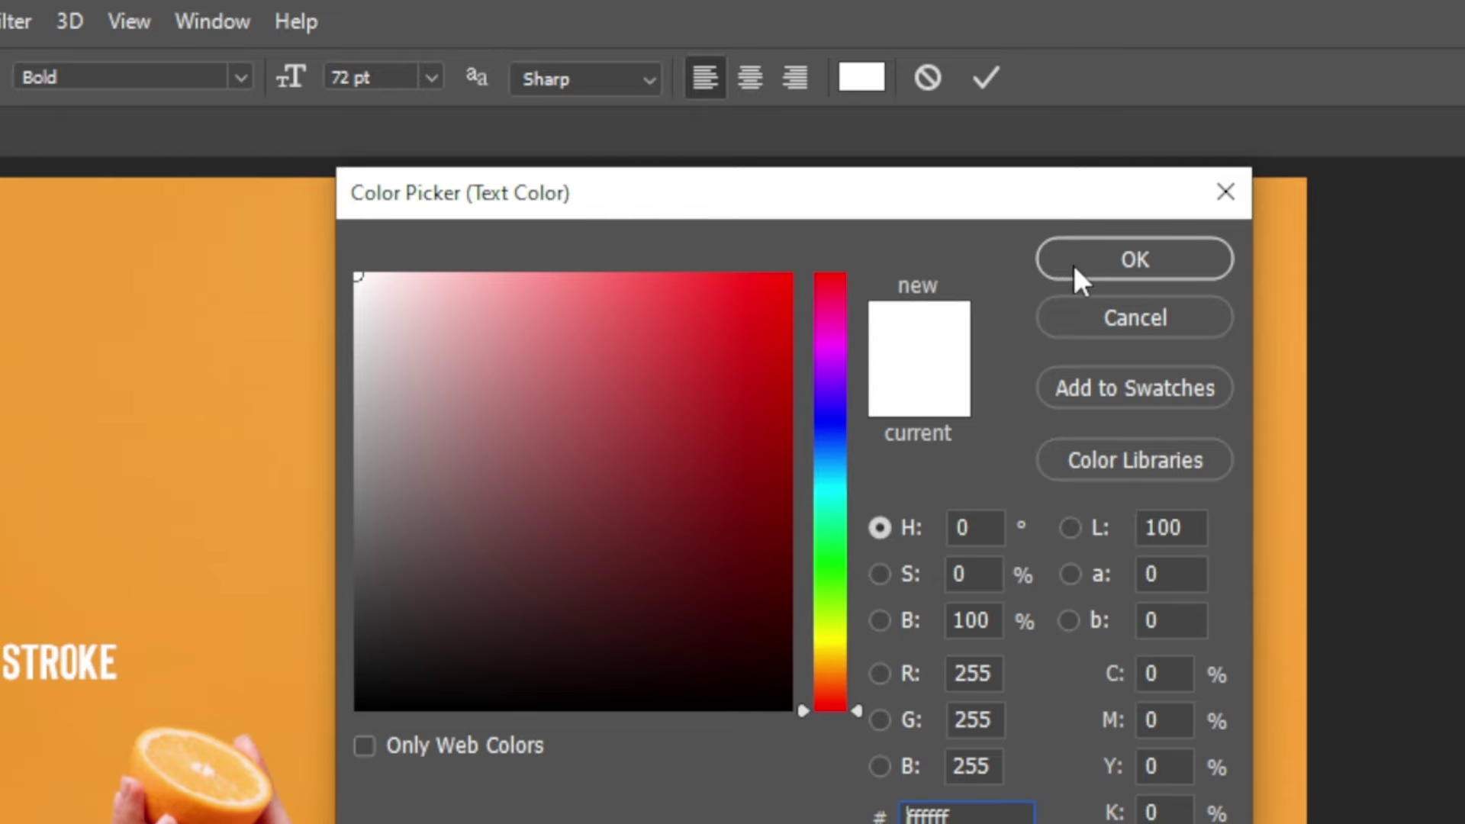
click(1094, 263)
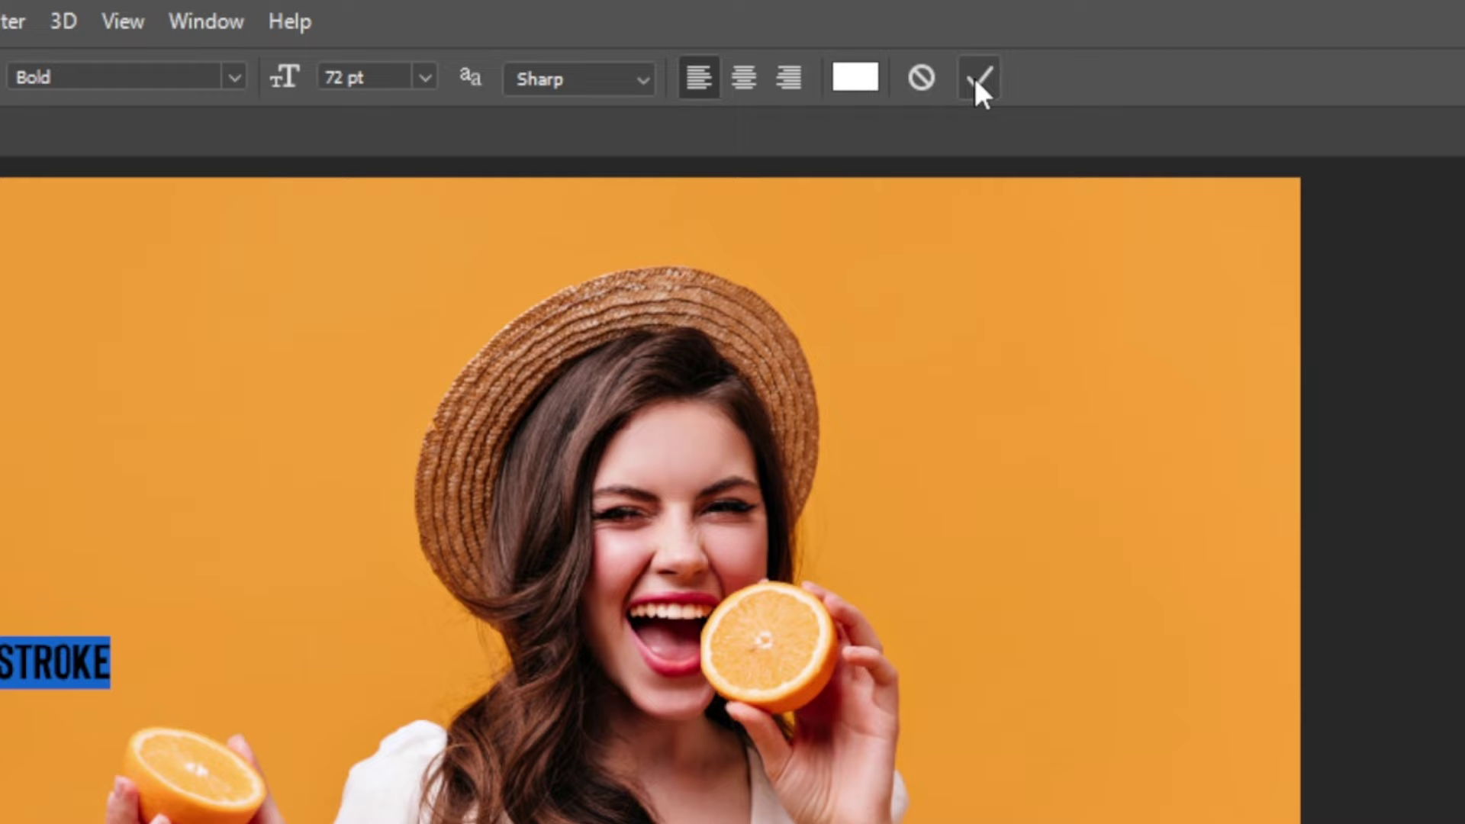
Scale the STROKE text up about tenfold and move it up across the girl.
click(976, 80)
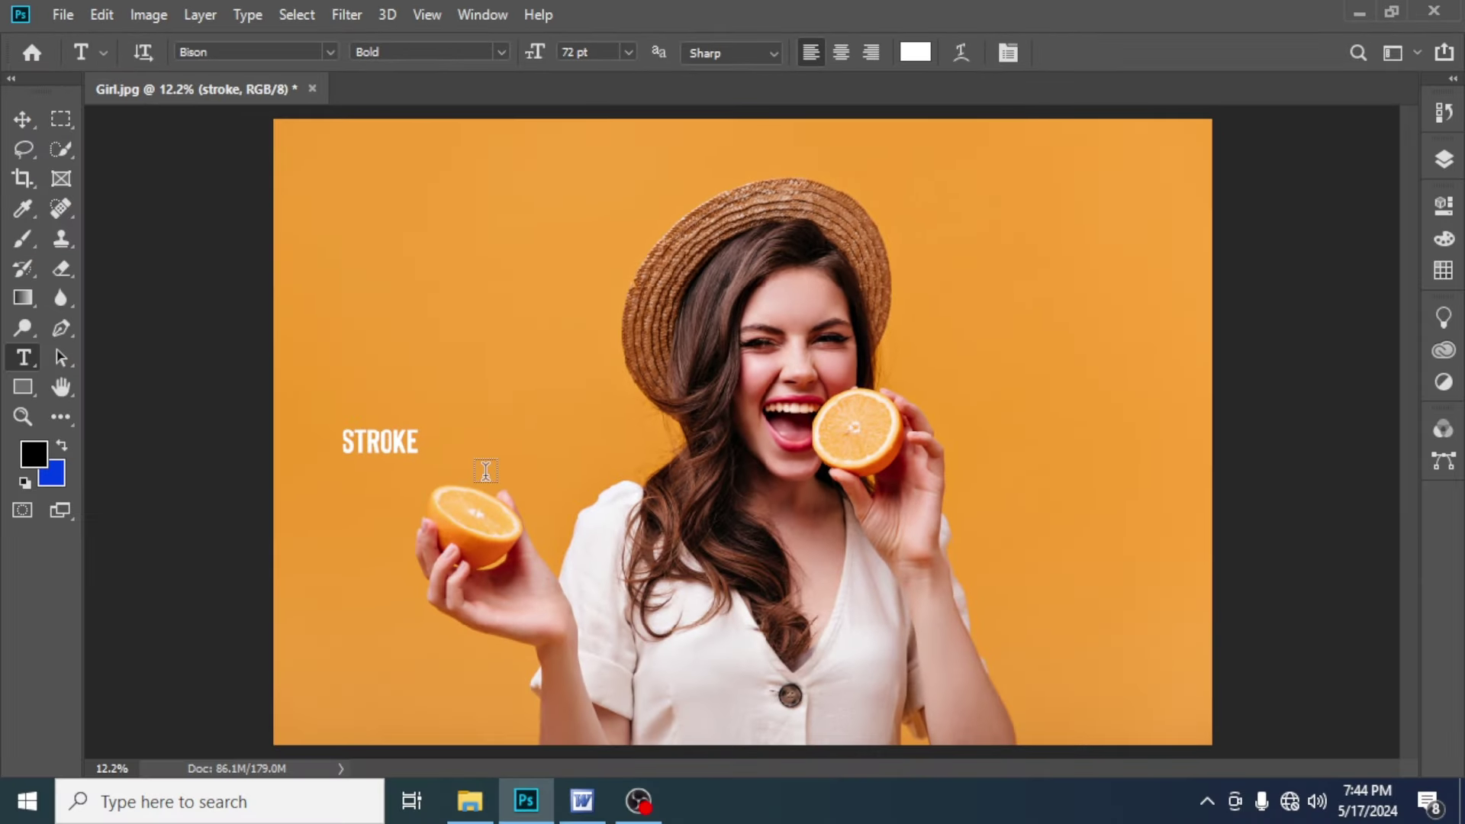
key(ctrl+t)
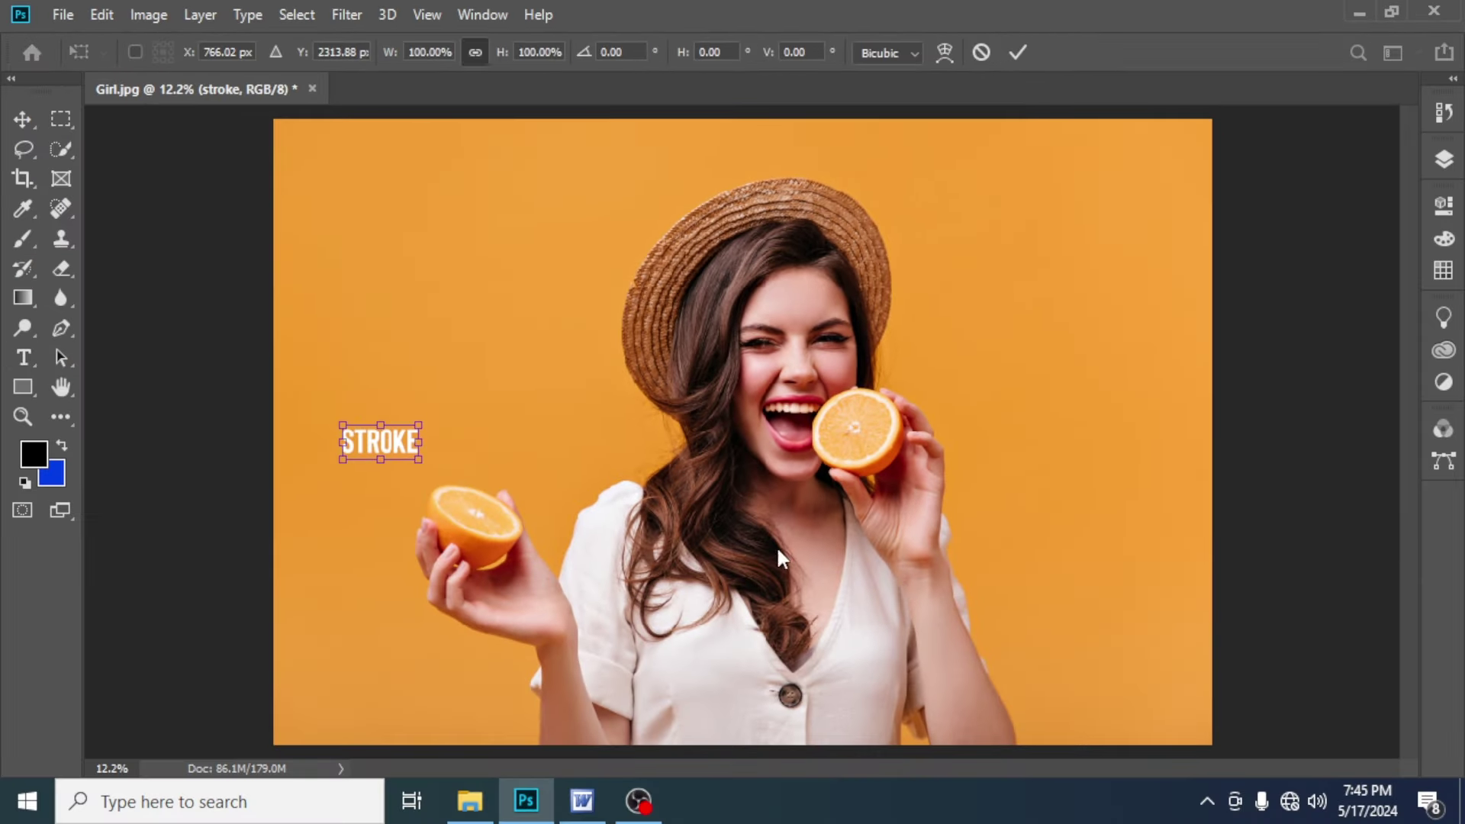
drag(419, 459, 1125, 725)
key(Return)
drag(707, 523, 708, 408)
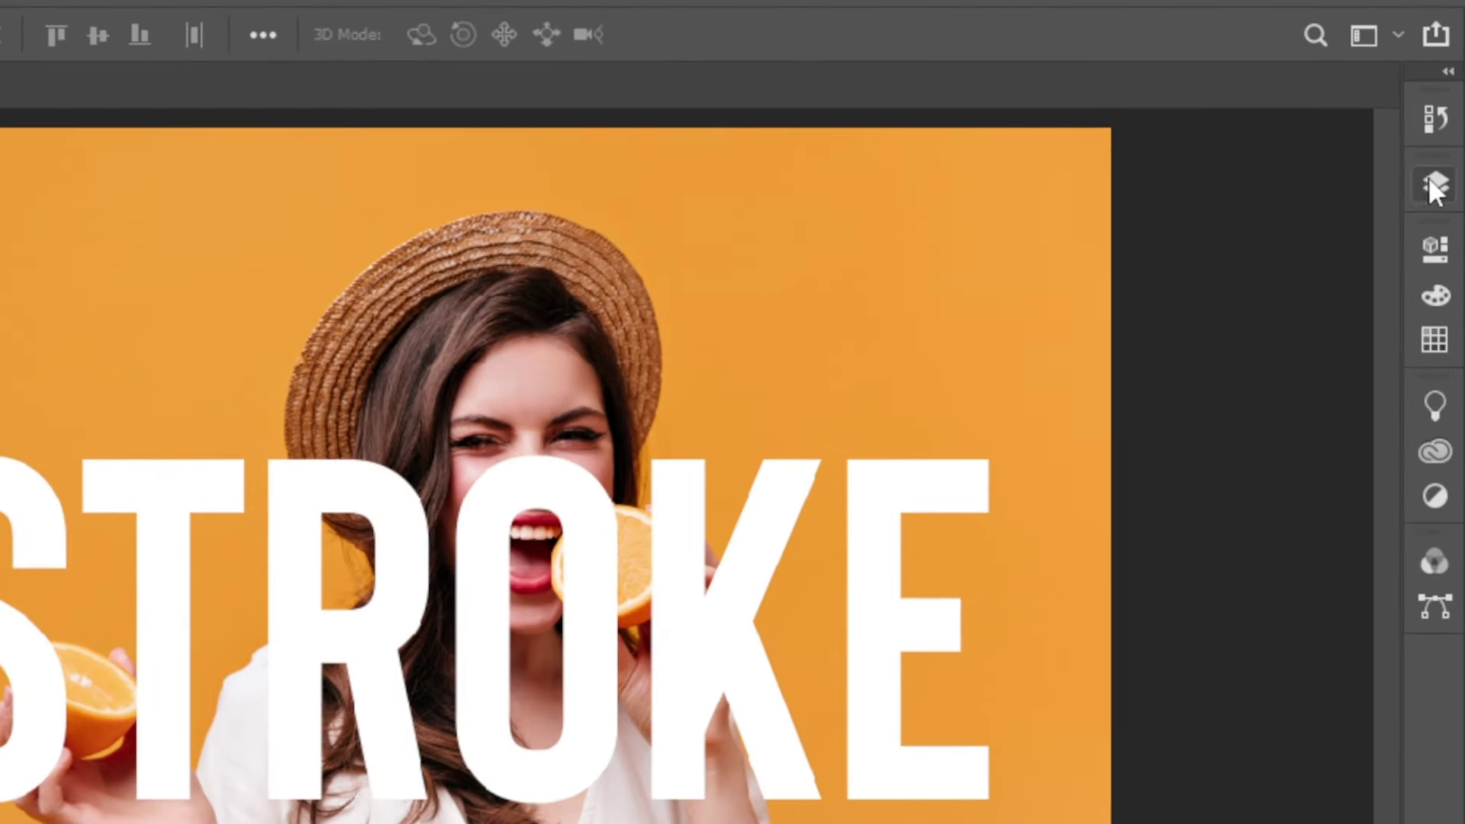
click(1438, 160)
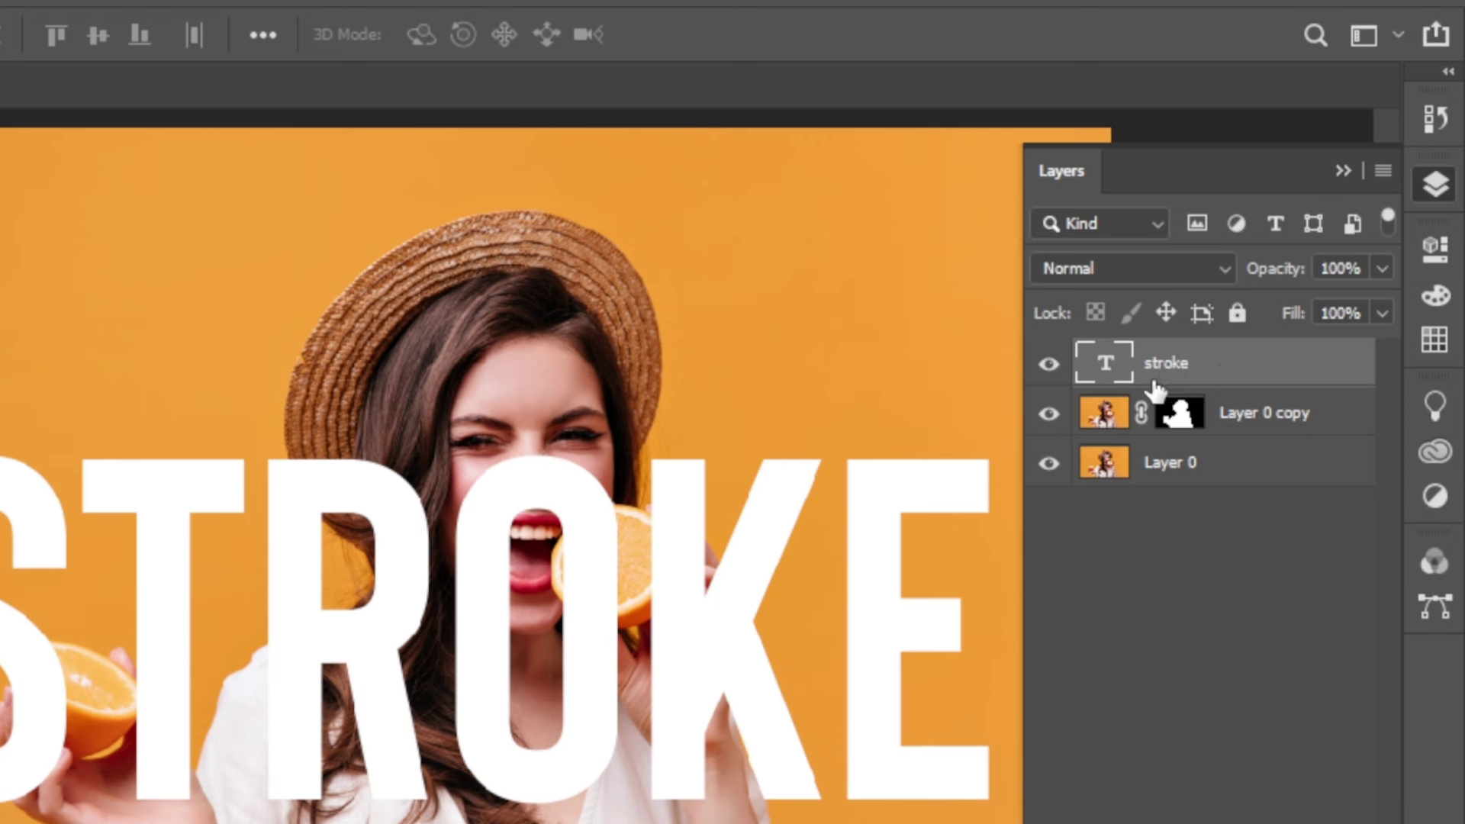
Convert the STROKE text layer to a smart object and duplicate it.
right_click(1213, 374)
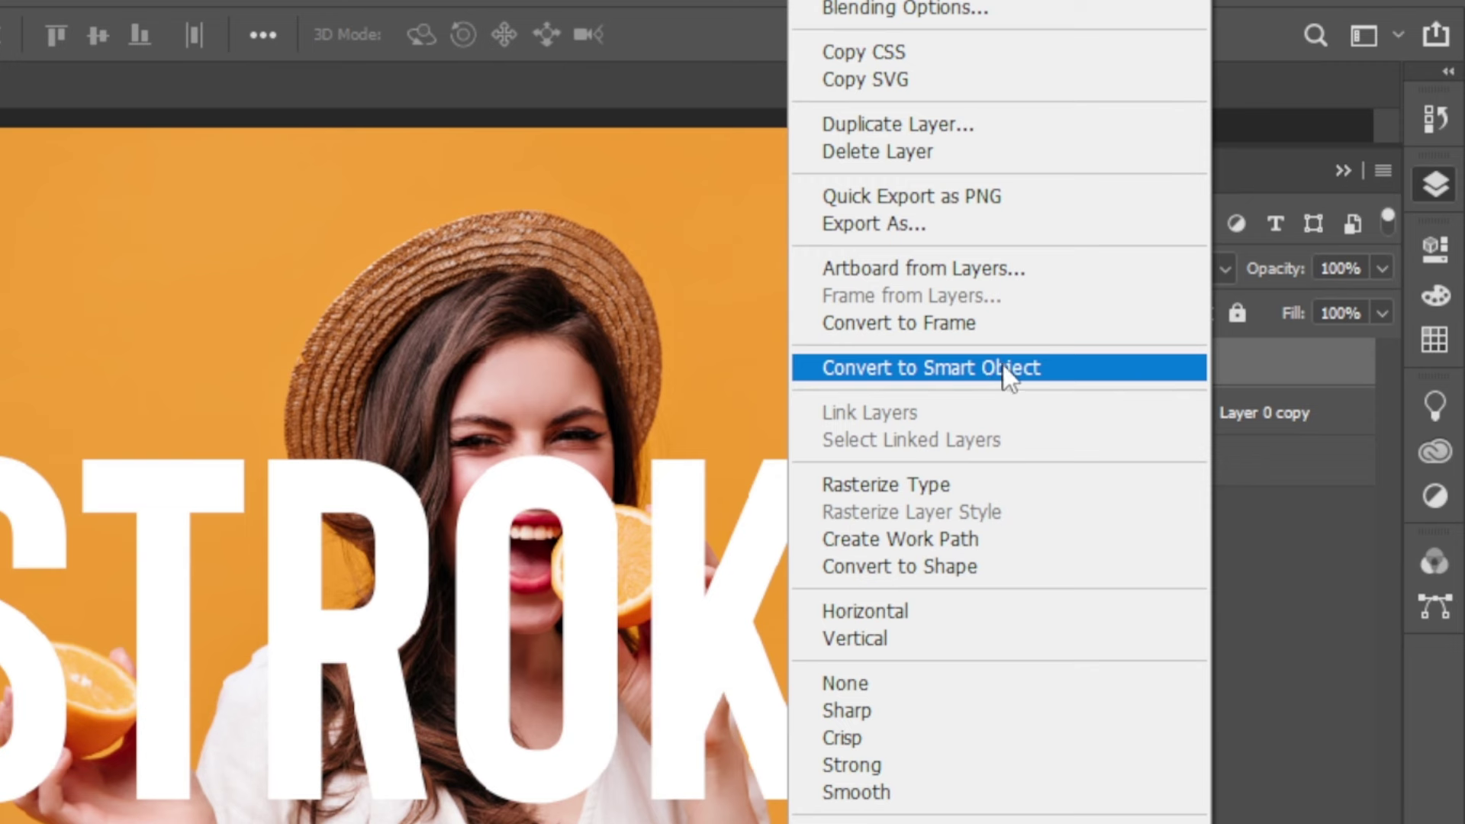
click(1032, 366)
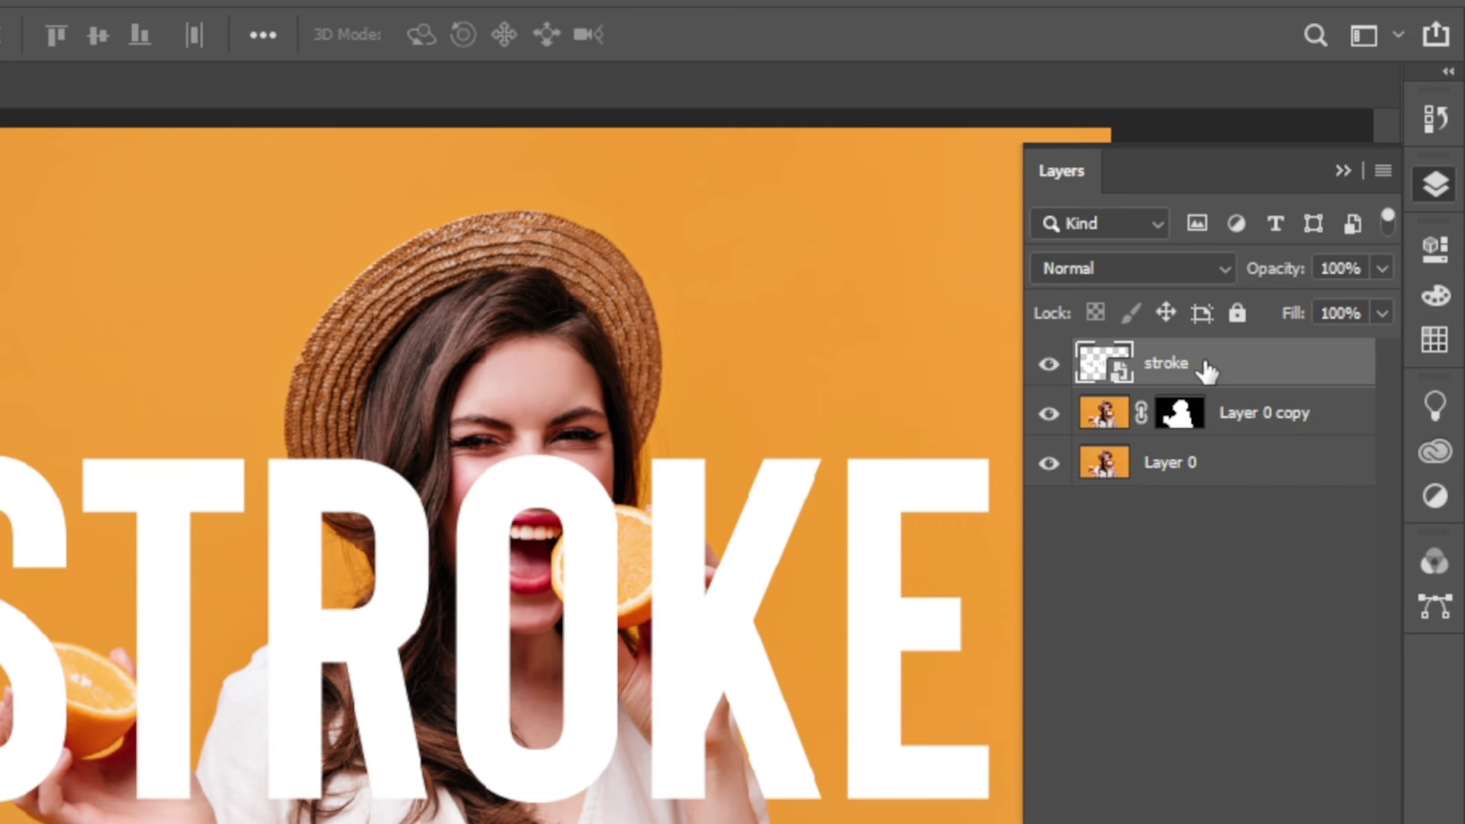
key(ctrl+j)
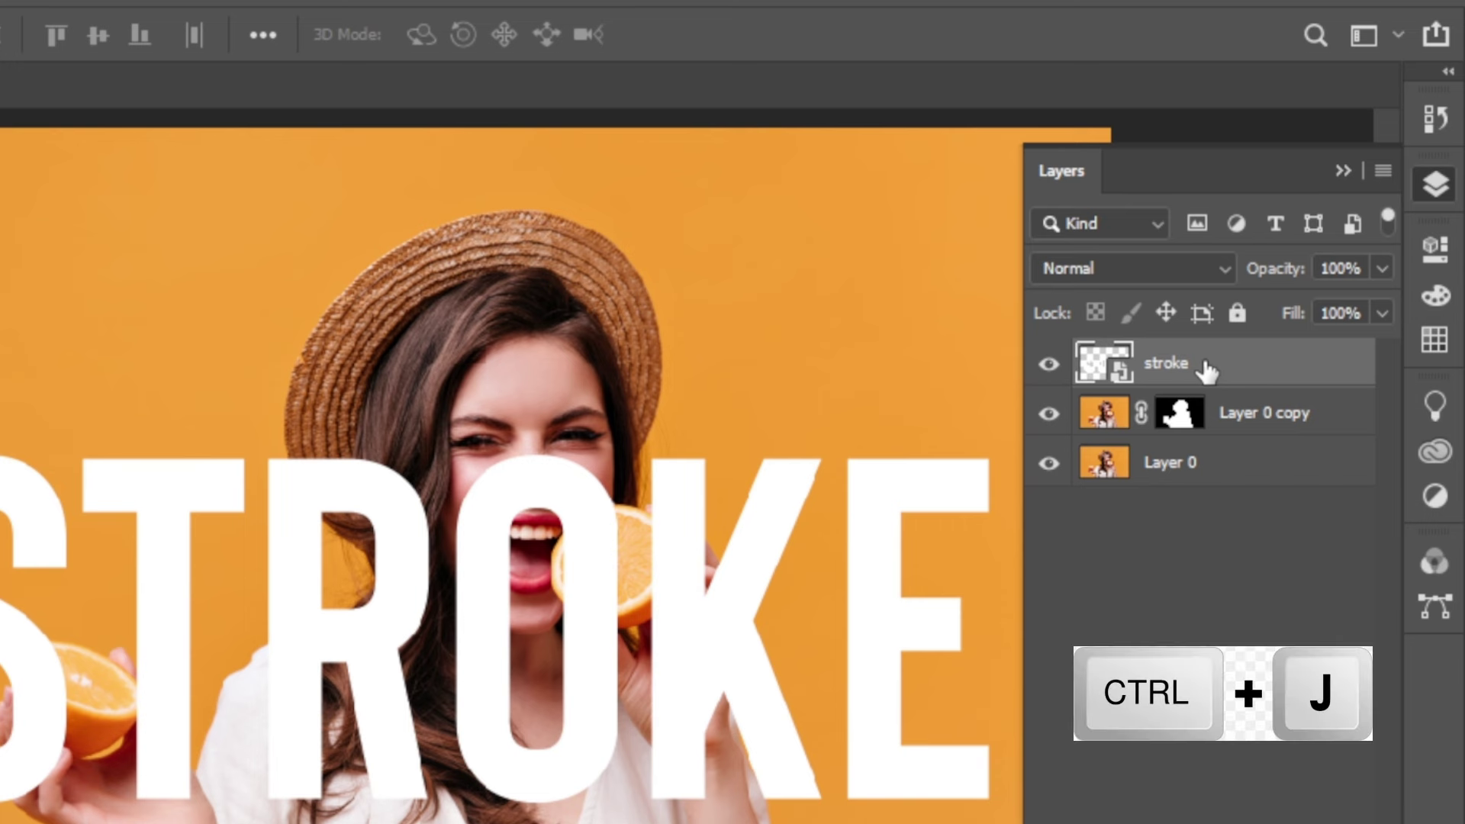
Move the stroke copy below Layer 0 copy and set the top stroke layer's Fill to 0%.
key(ctrl+j)
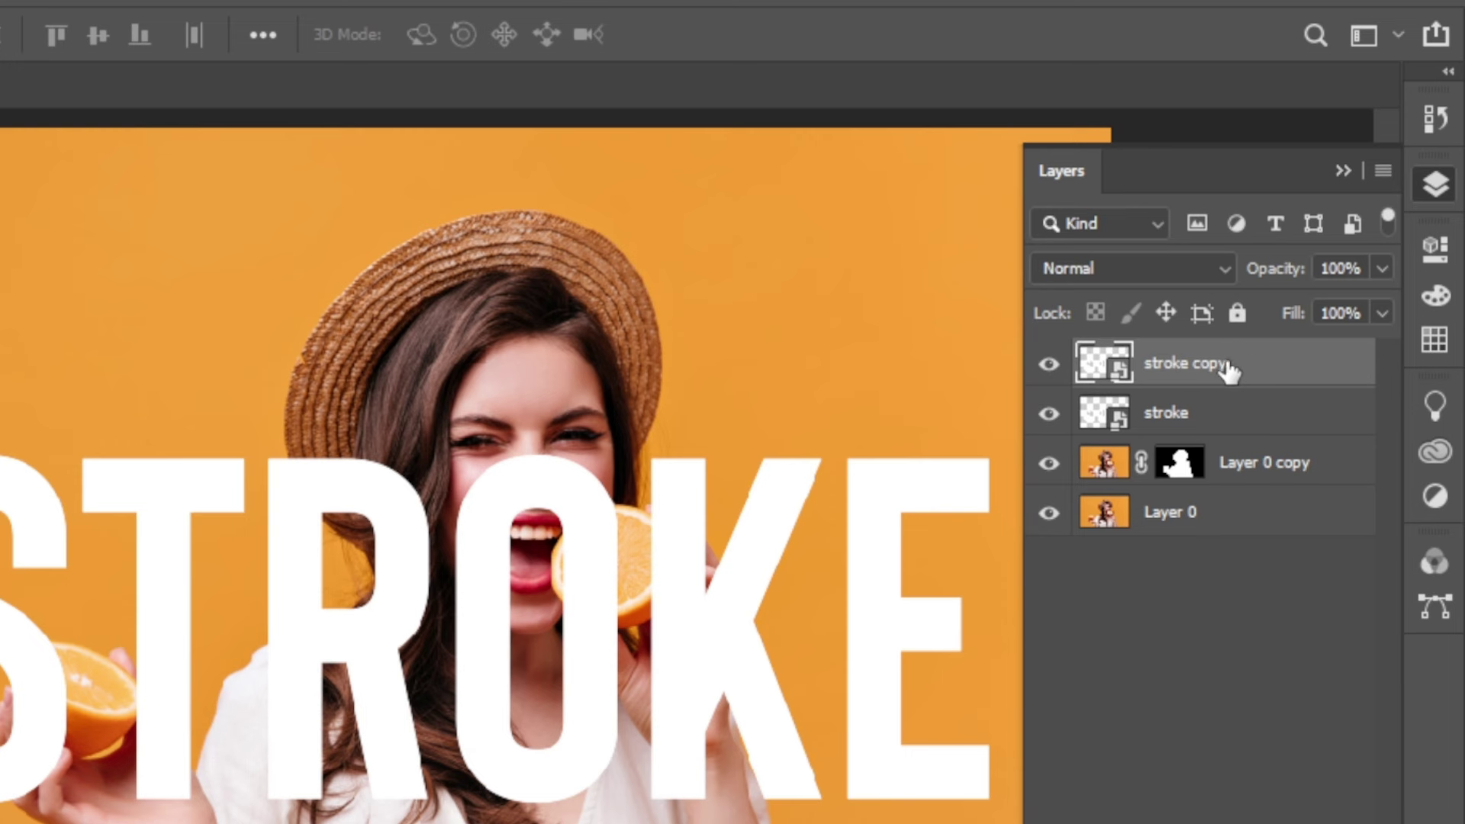
drag(1226, 366, 1178, 507)
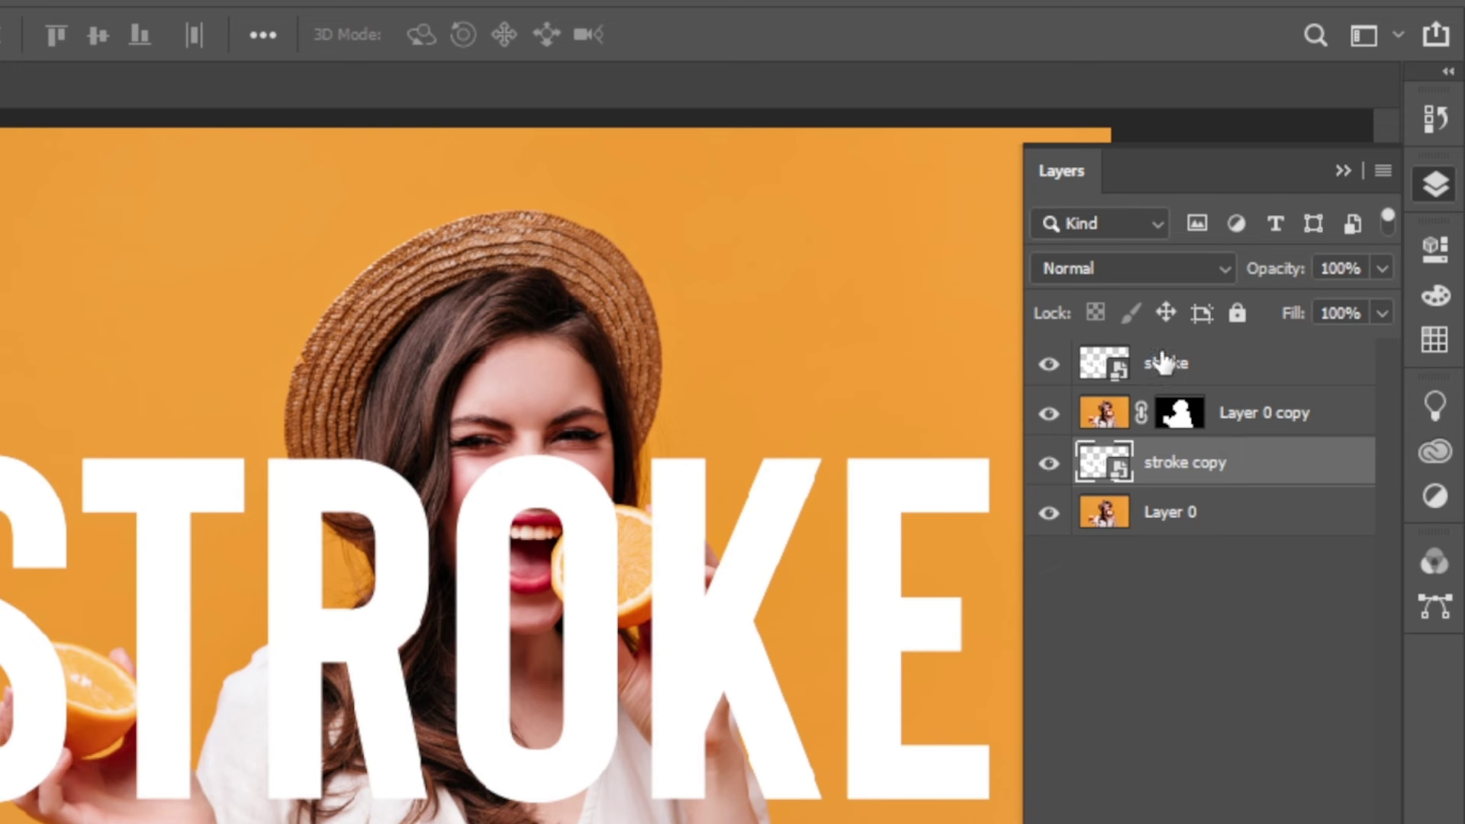
click(1231, 363)
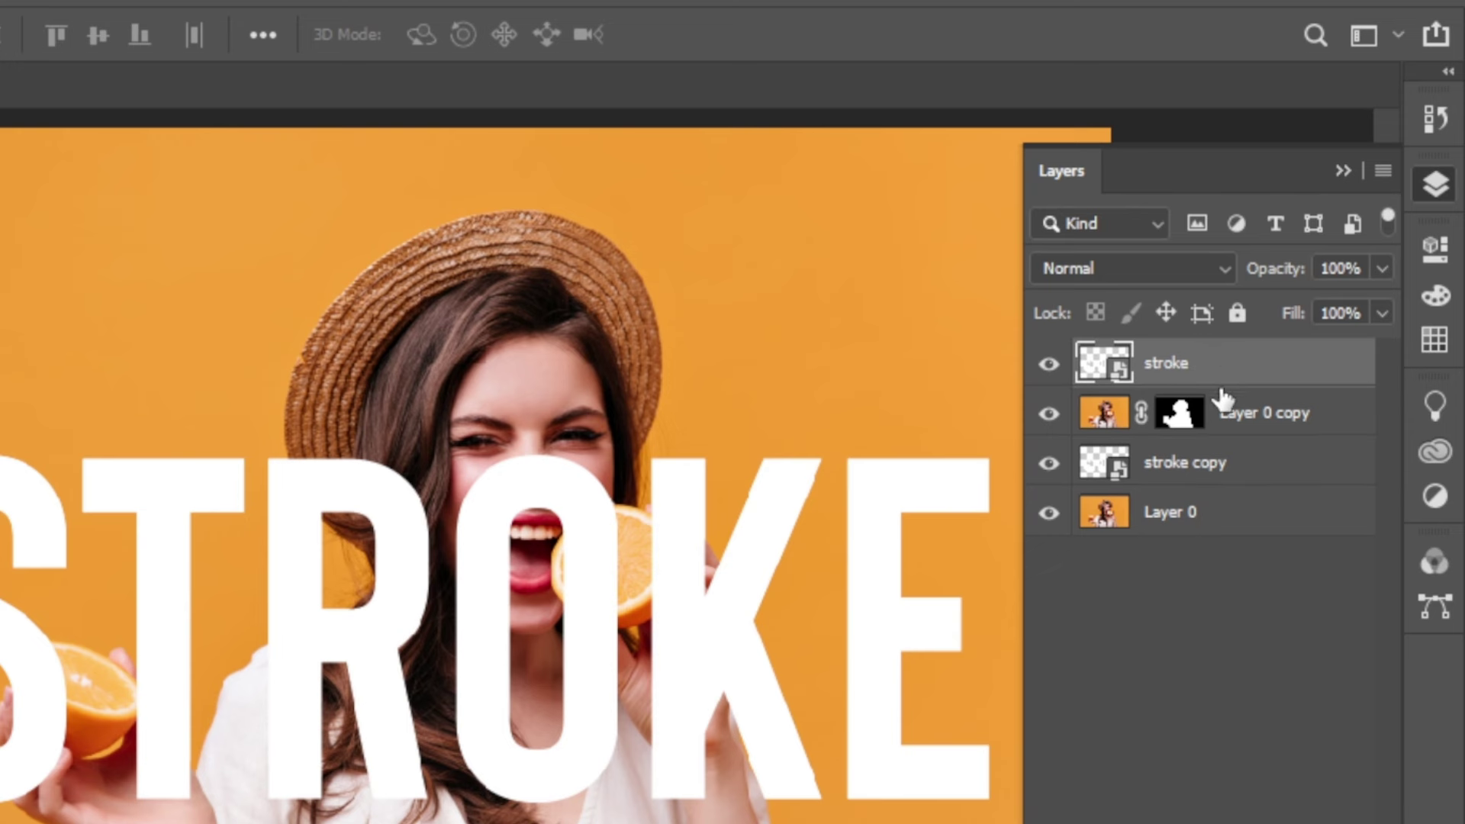
click(1383, 314)
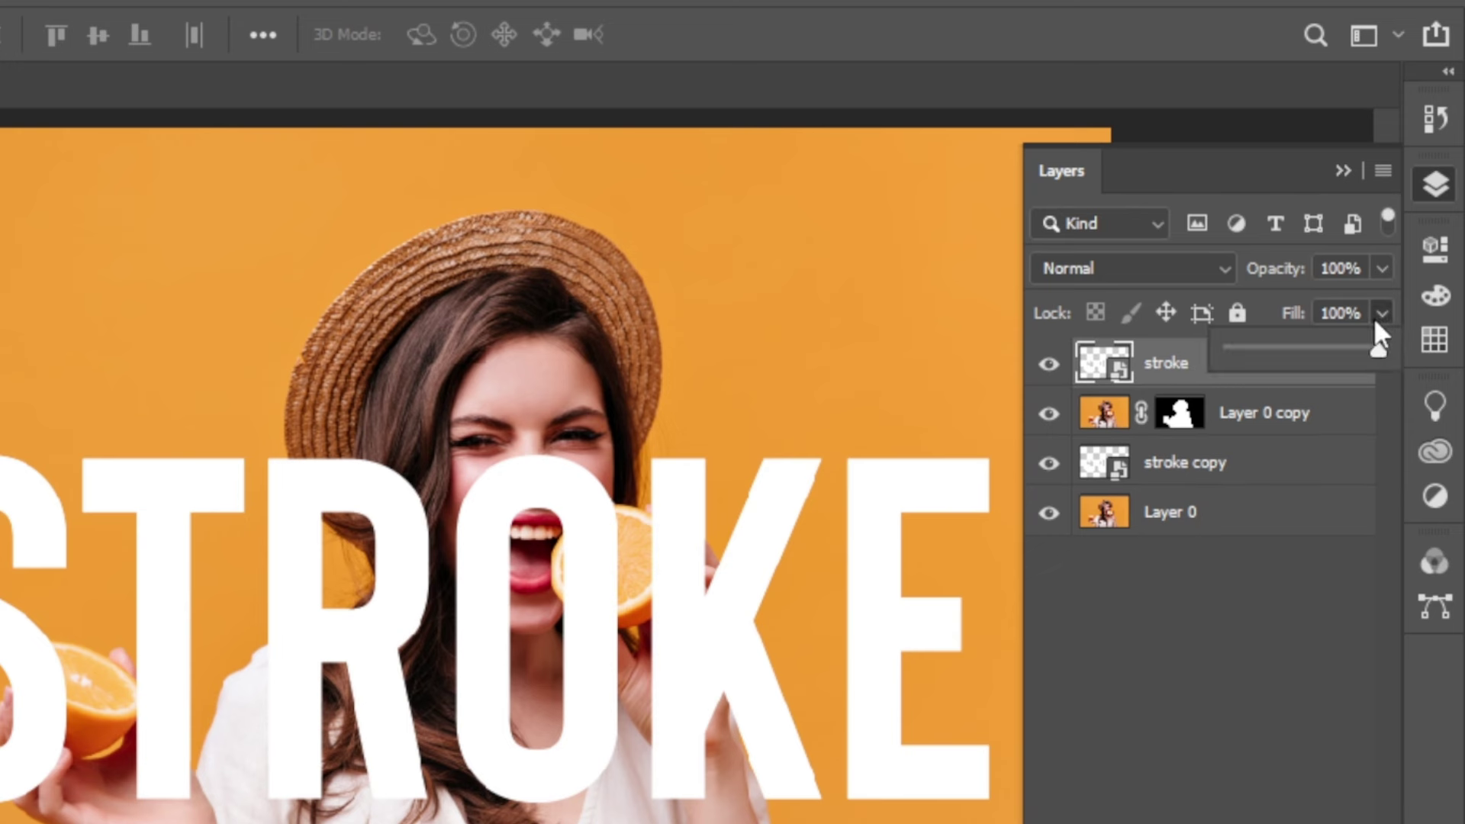
drag(1380, 350, 1204, 366)
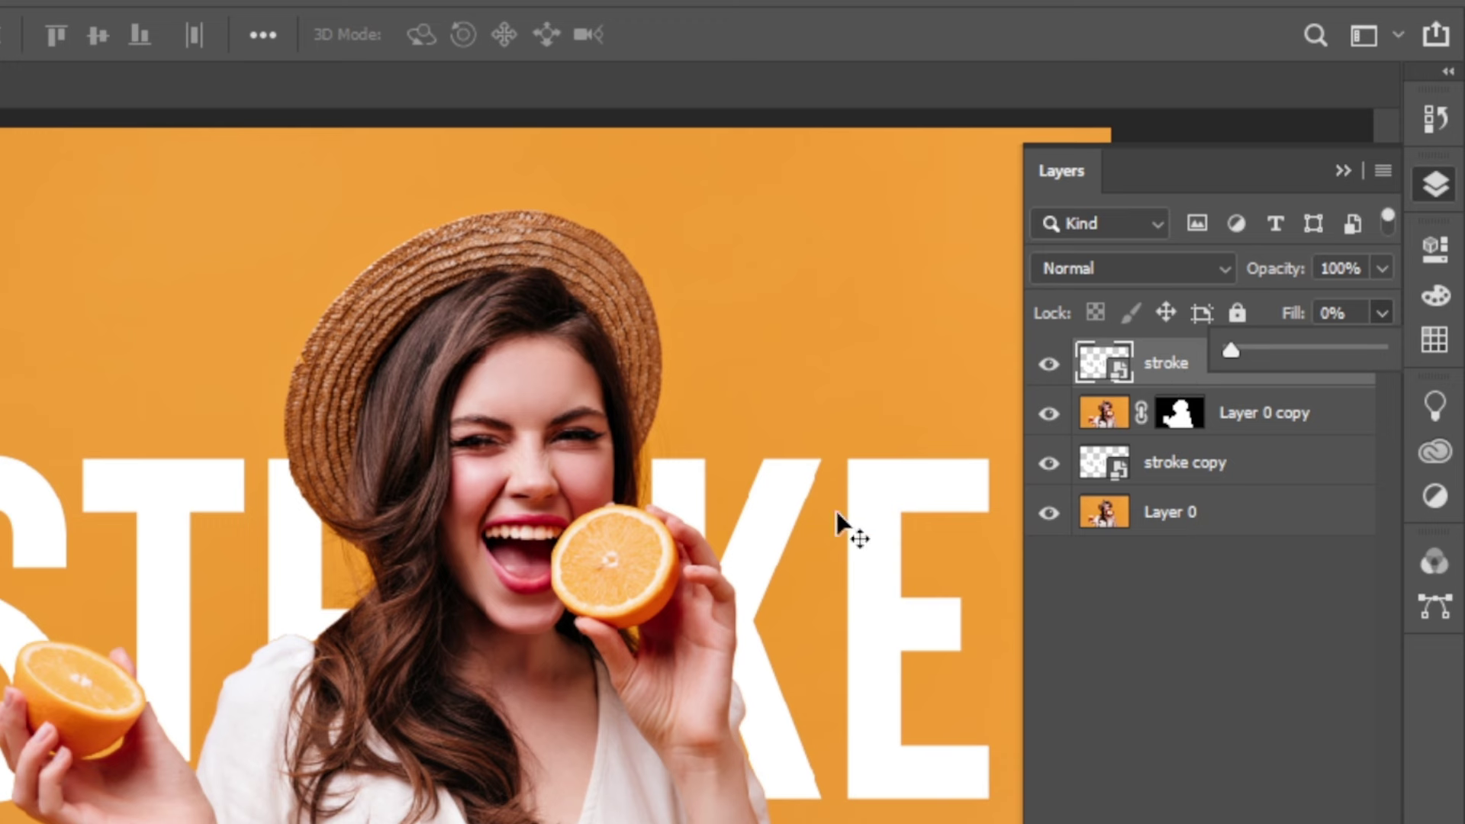
click(1151, 363)
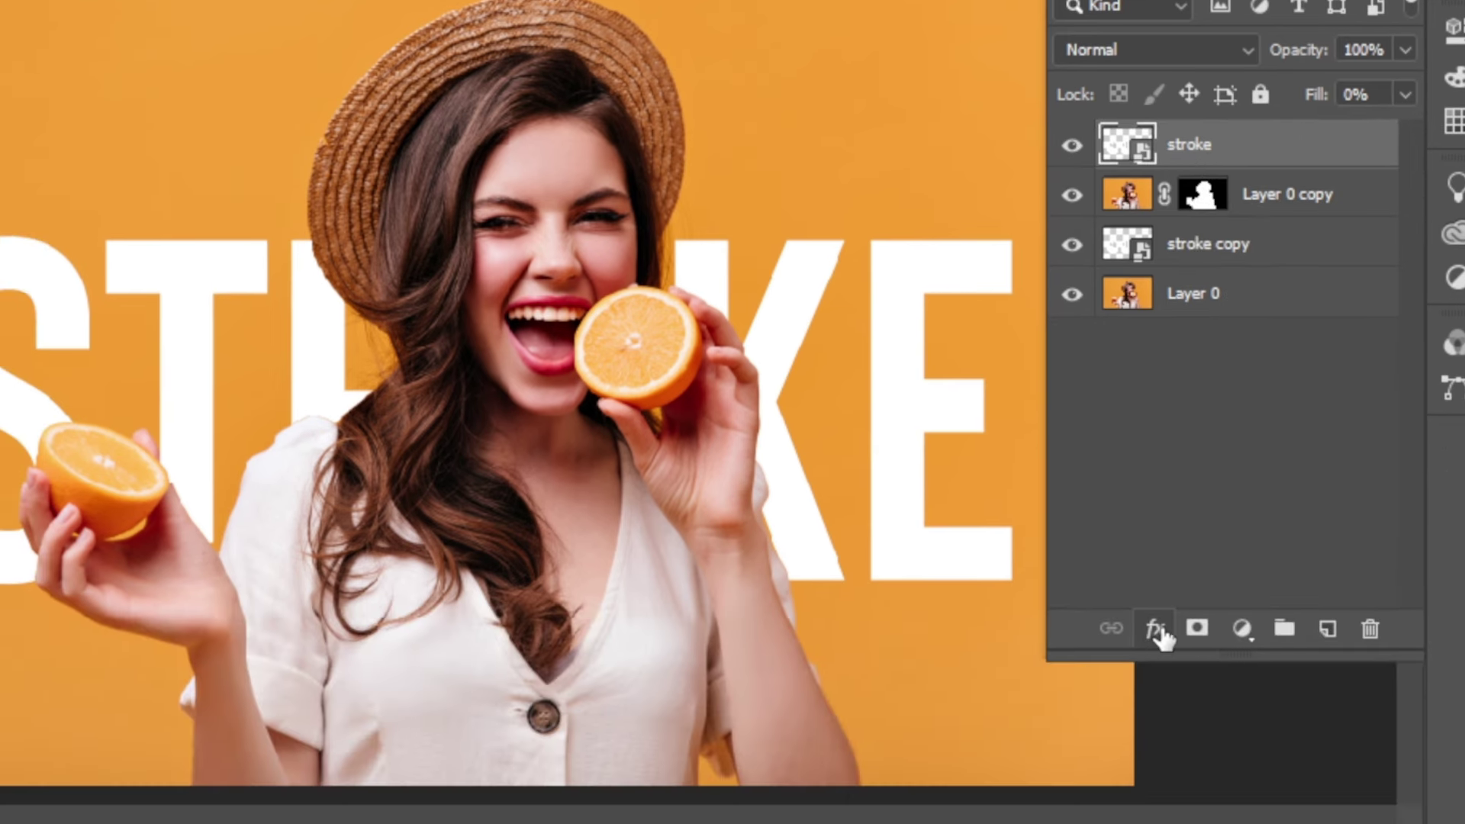
Add a 12 px white inside Stroke layer style to the top stroke layer.
click(1157, 632)
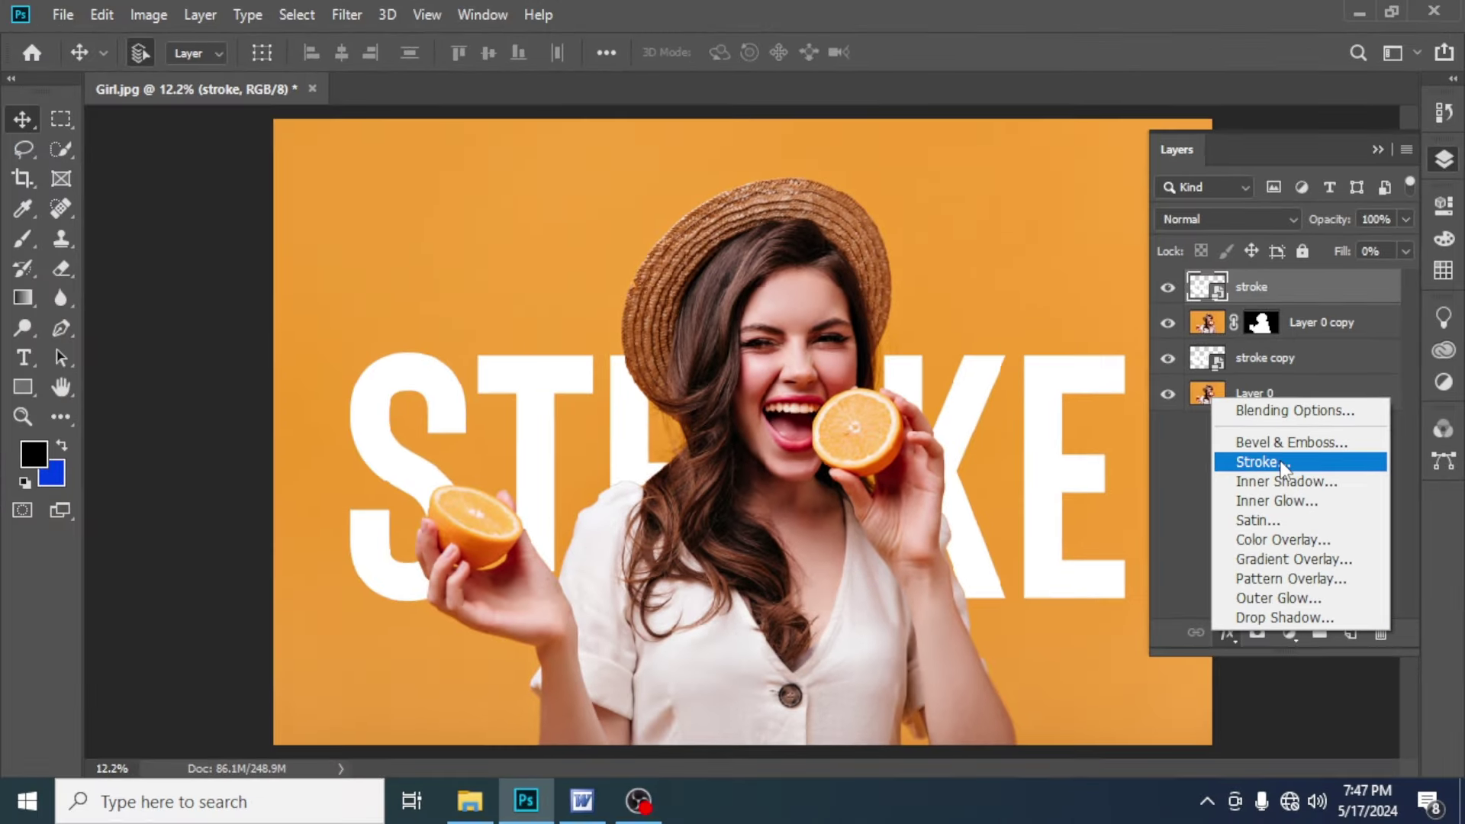
click(1281, 460)
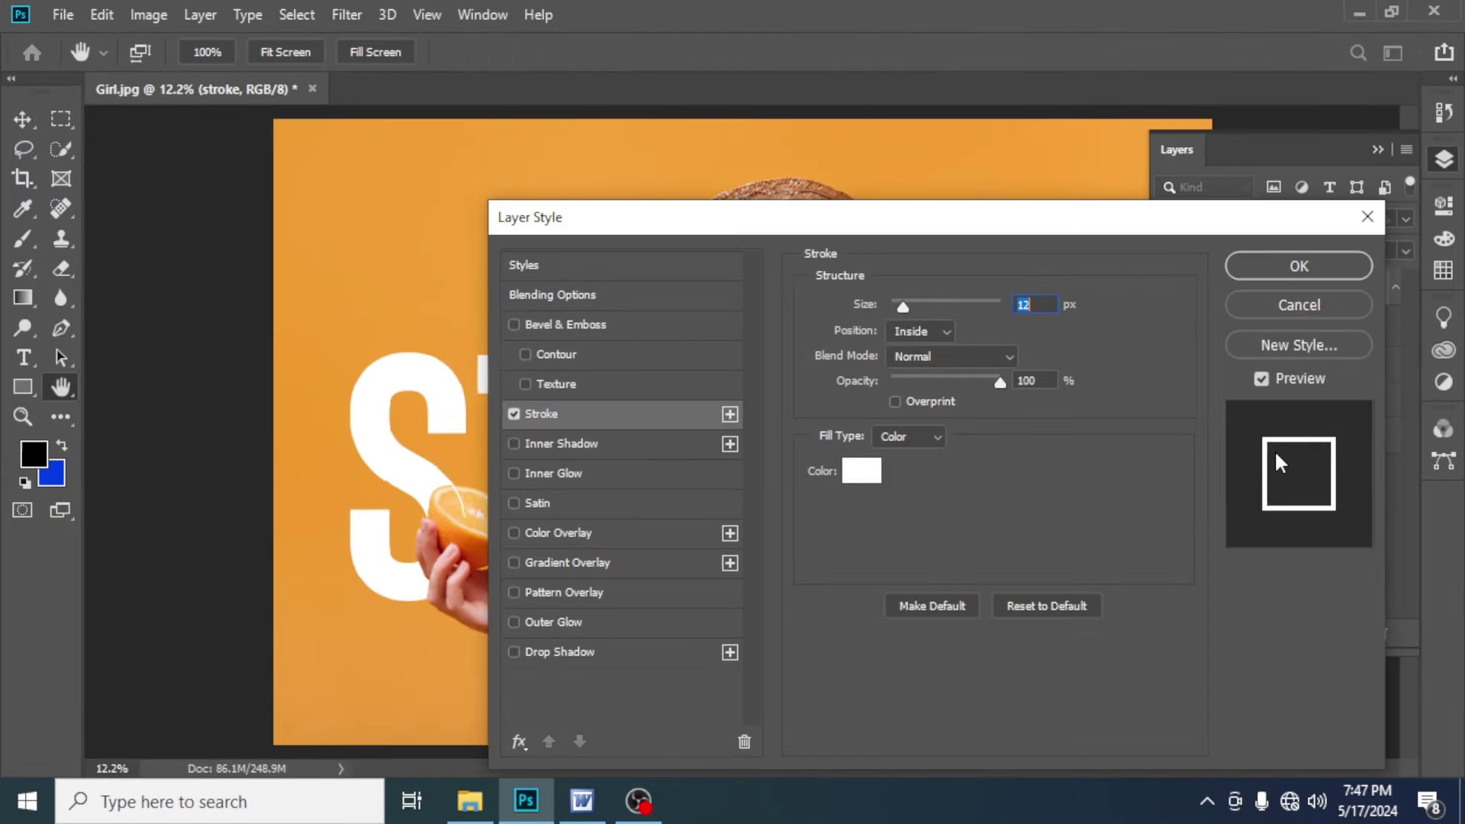
mouse_move(1011, 225)
mouse_down()
mouse_move(1004, 582)
mouse_move(1306, 188)
mouse_up()
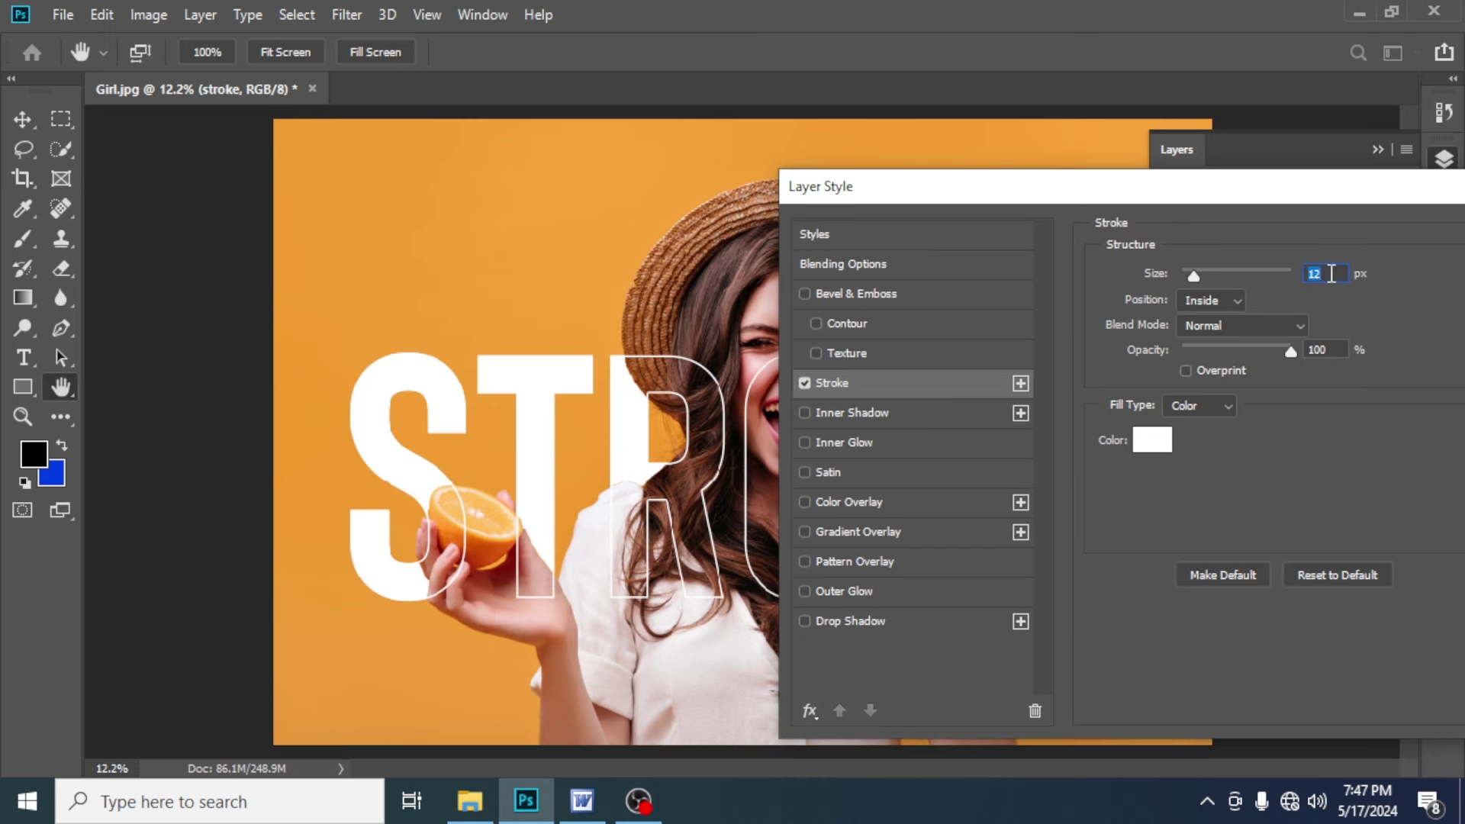
text(12)
click(1152, 440)
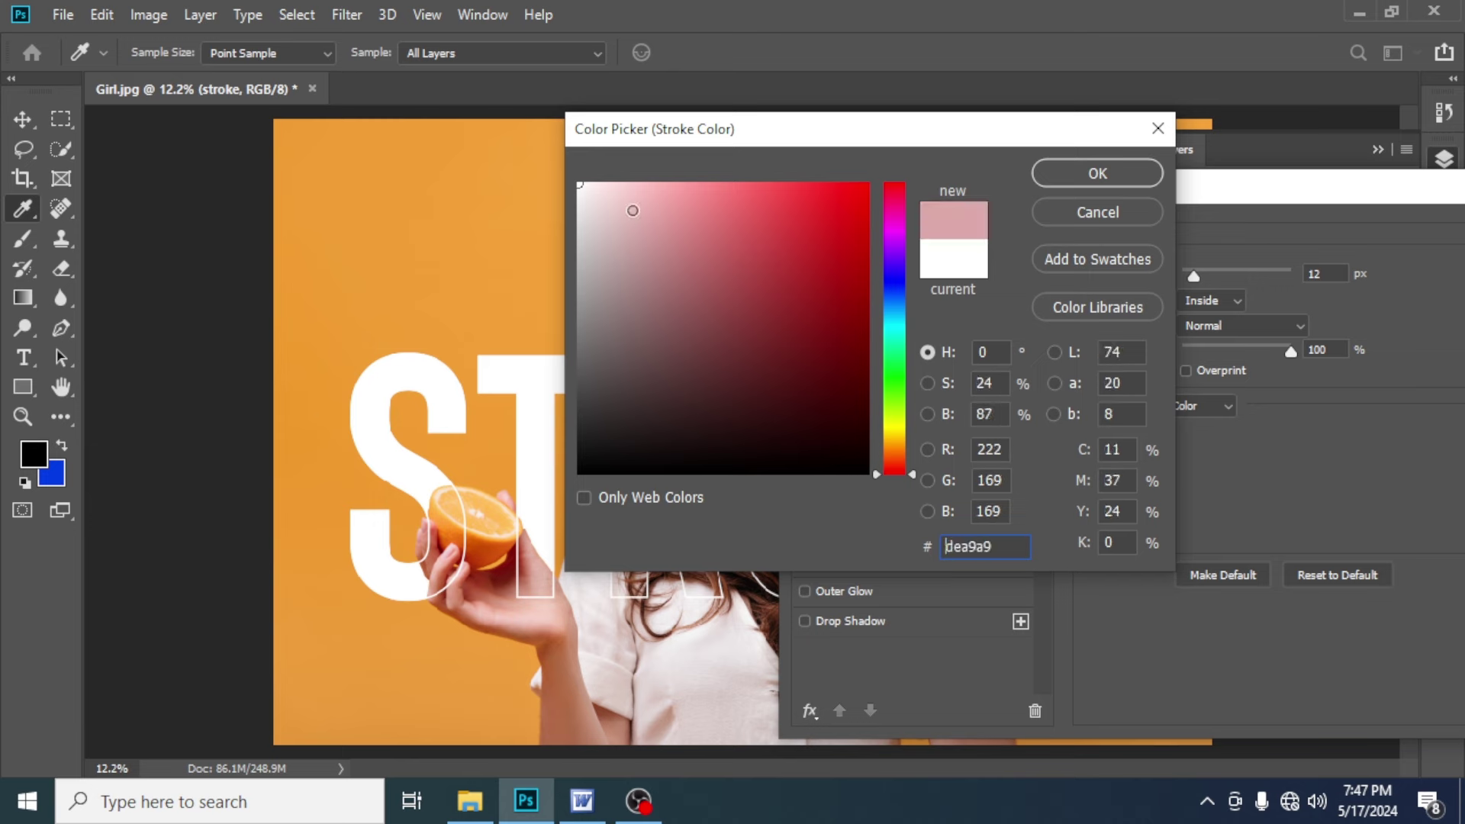
drag(672, 227, 568, 174)
click(1100, 173)
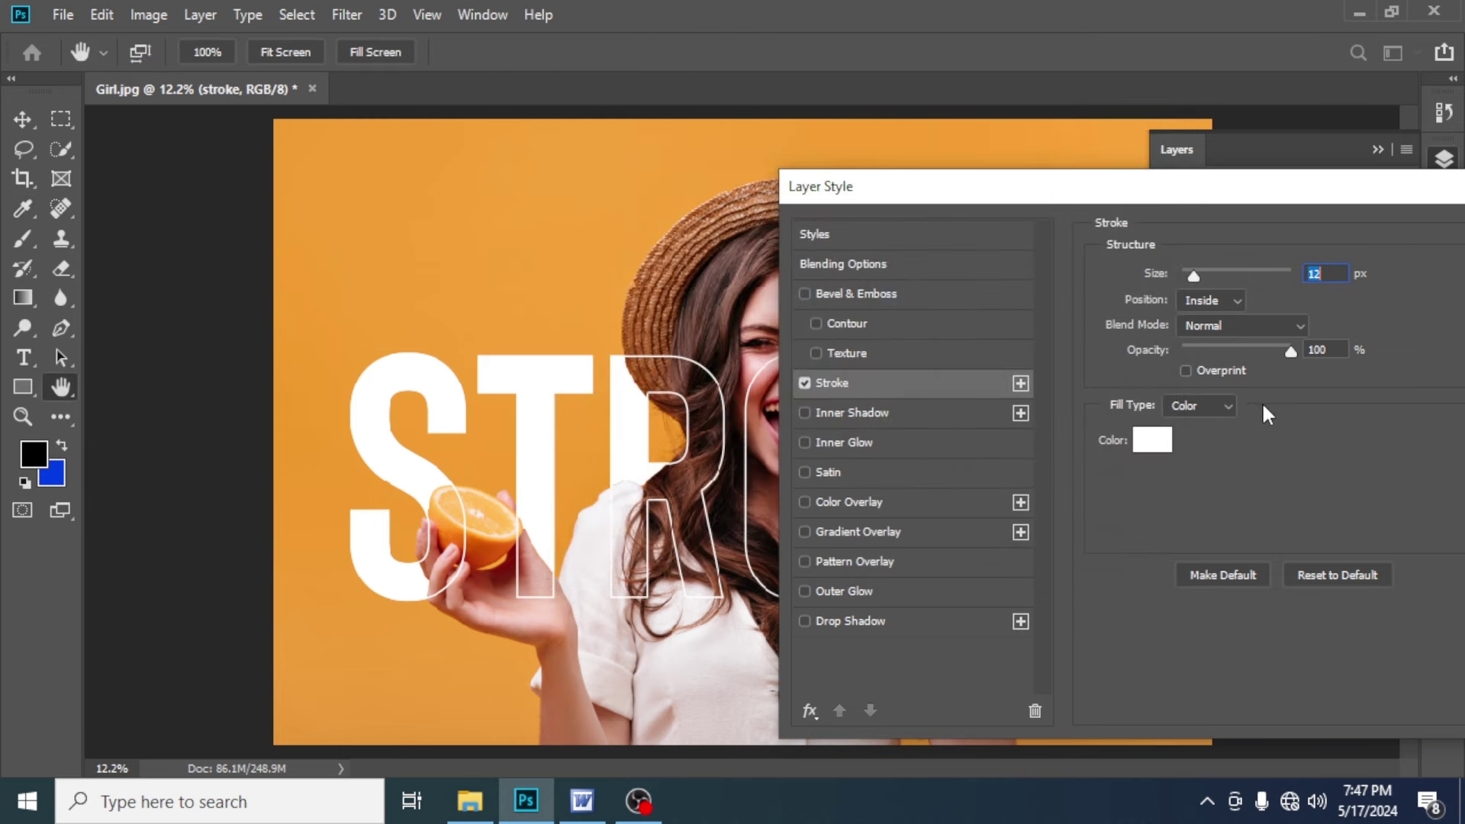
drag(1239, 219, 1027, 246)
click(1387, 283)
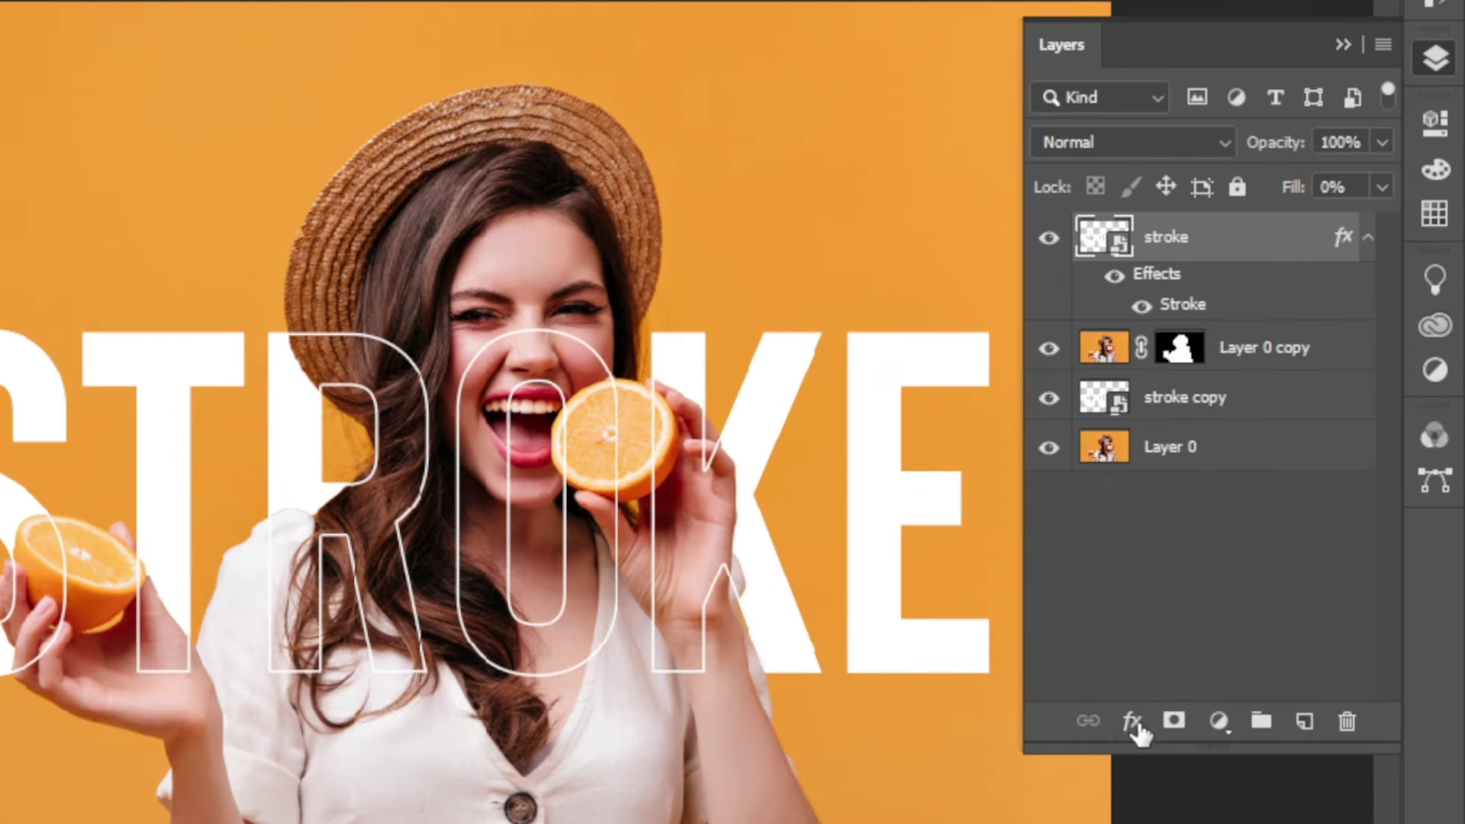
Add a black Multiply Drop Shadow with 60% opacity, 5% spread and 60 px size.
click(1229, 634)
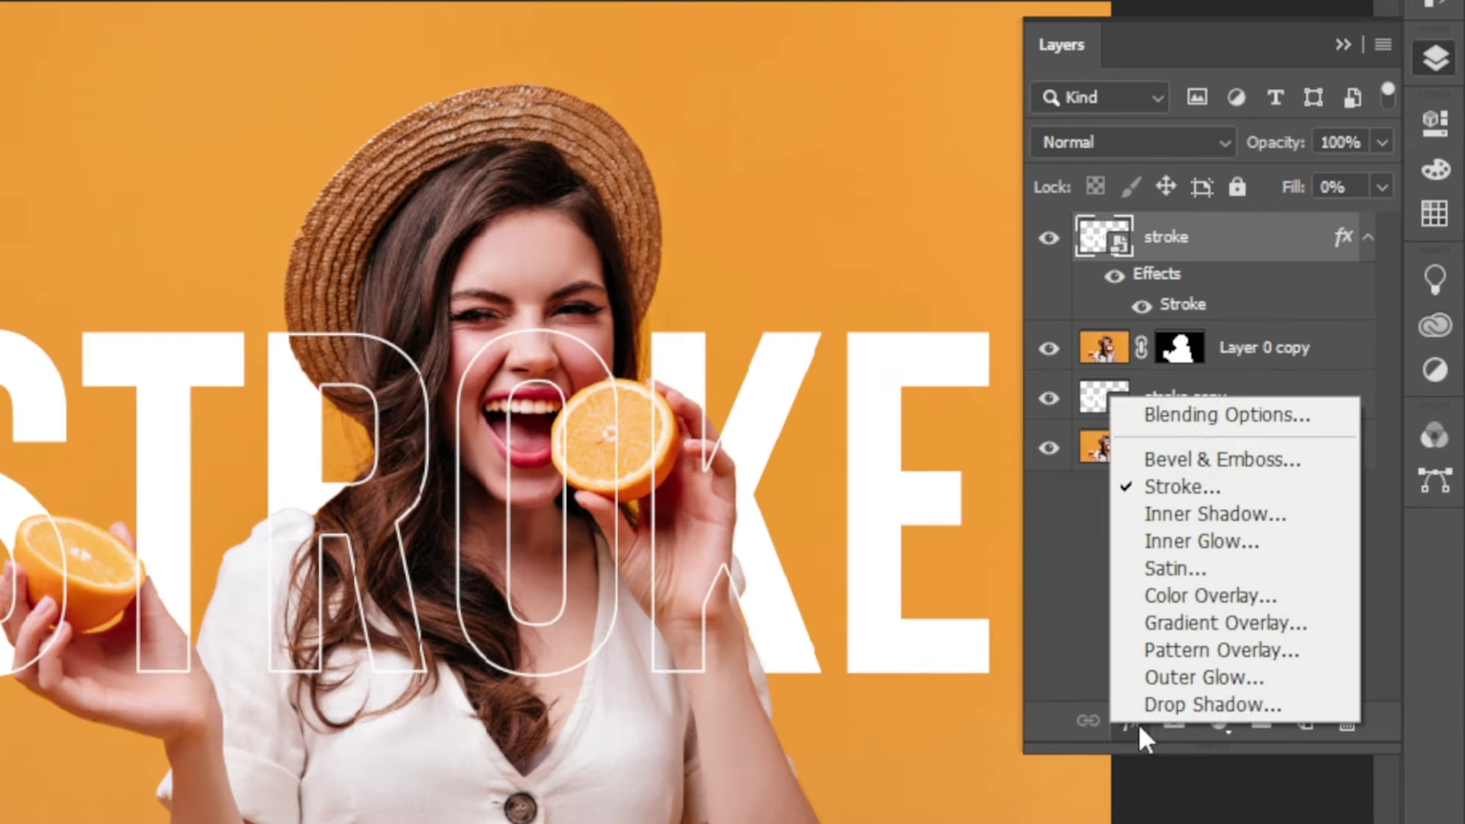
click(1289, 709)
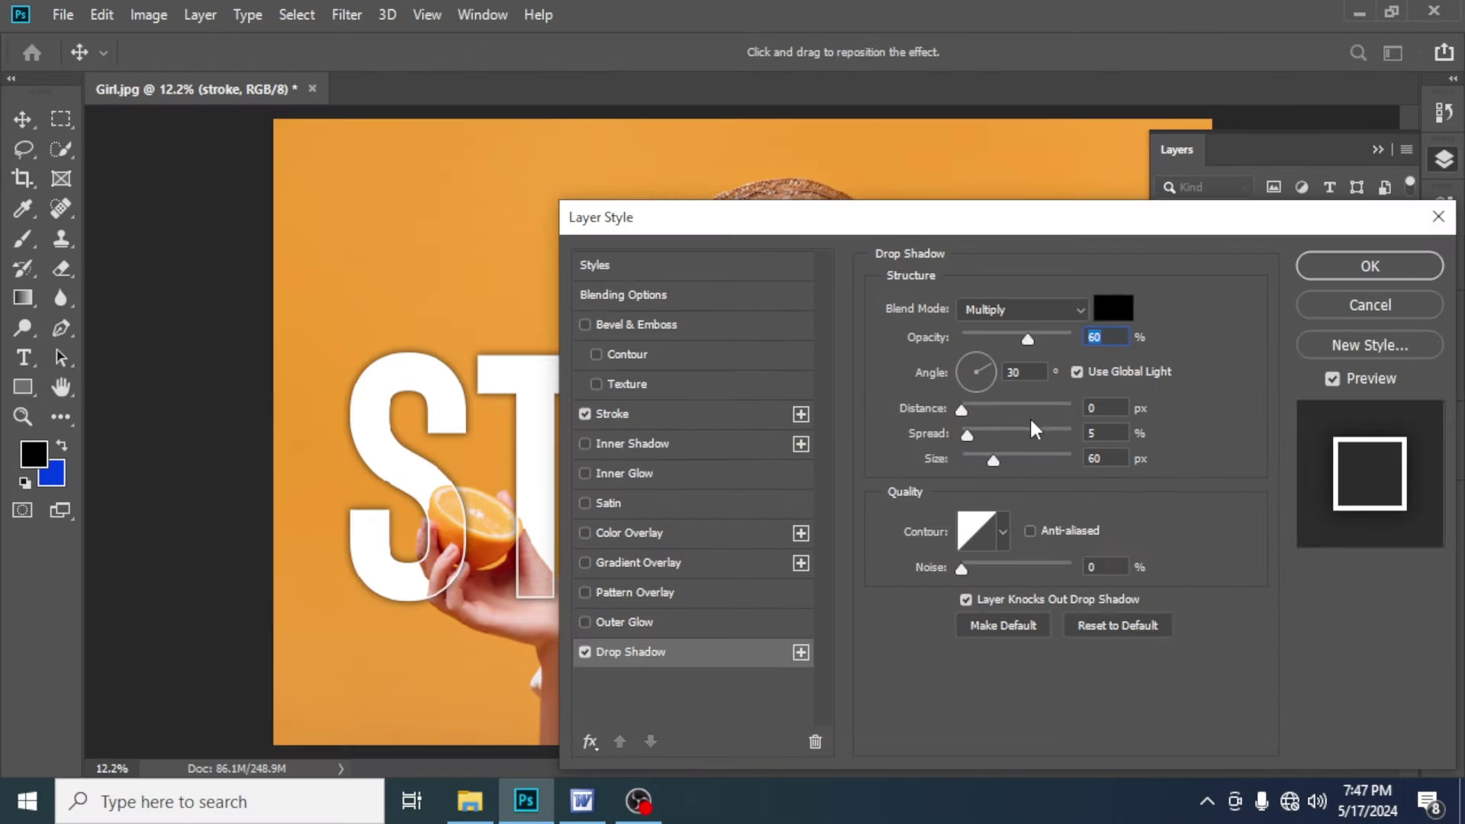
mouse_move(929, 228)
mouse_down()
mouse_move(1099, 219)
mouse_move(833, 221)
mouse_up()
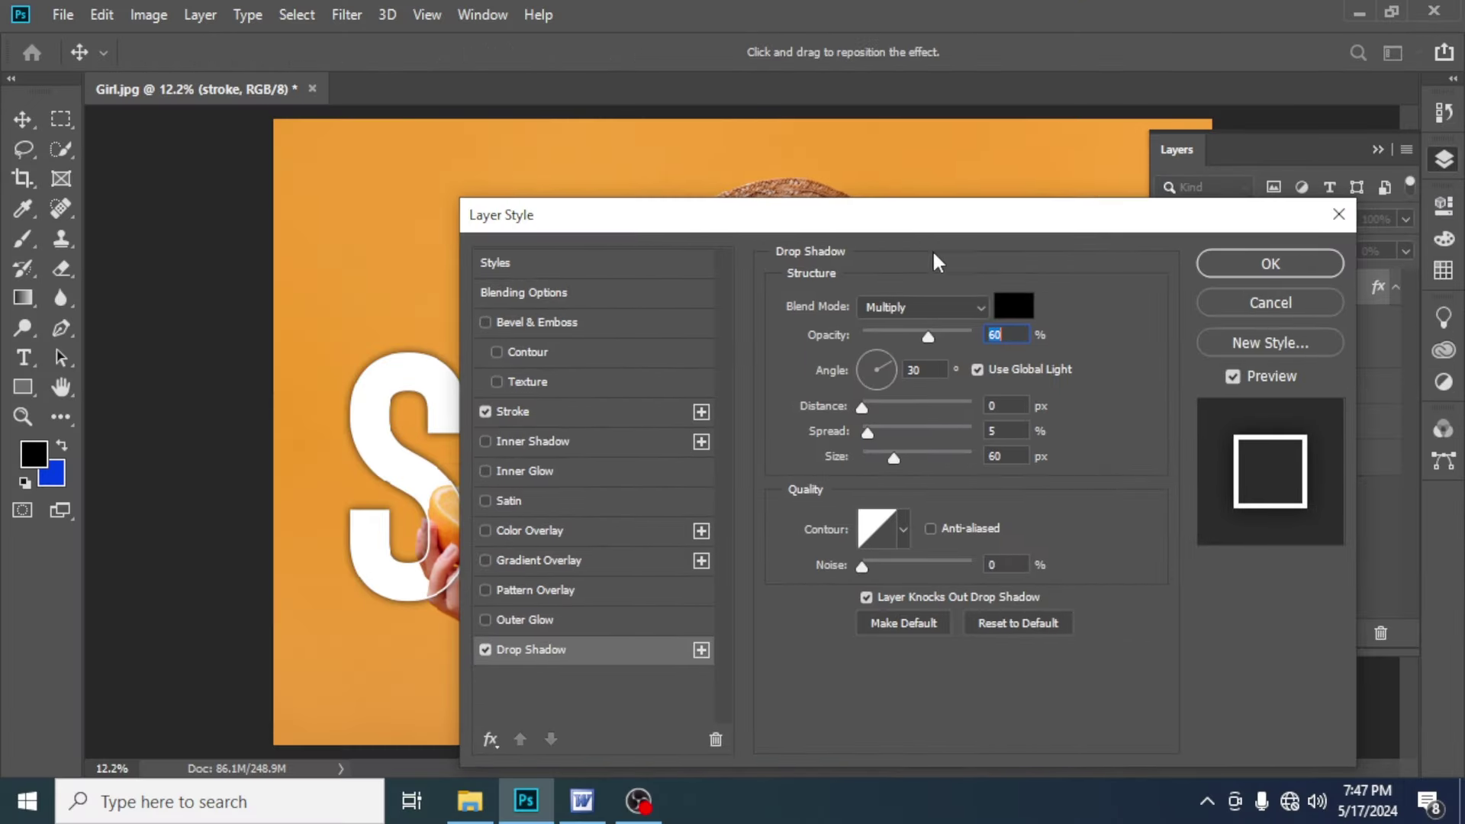
click(1013, 307)
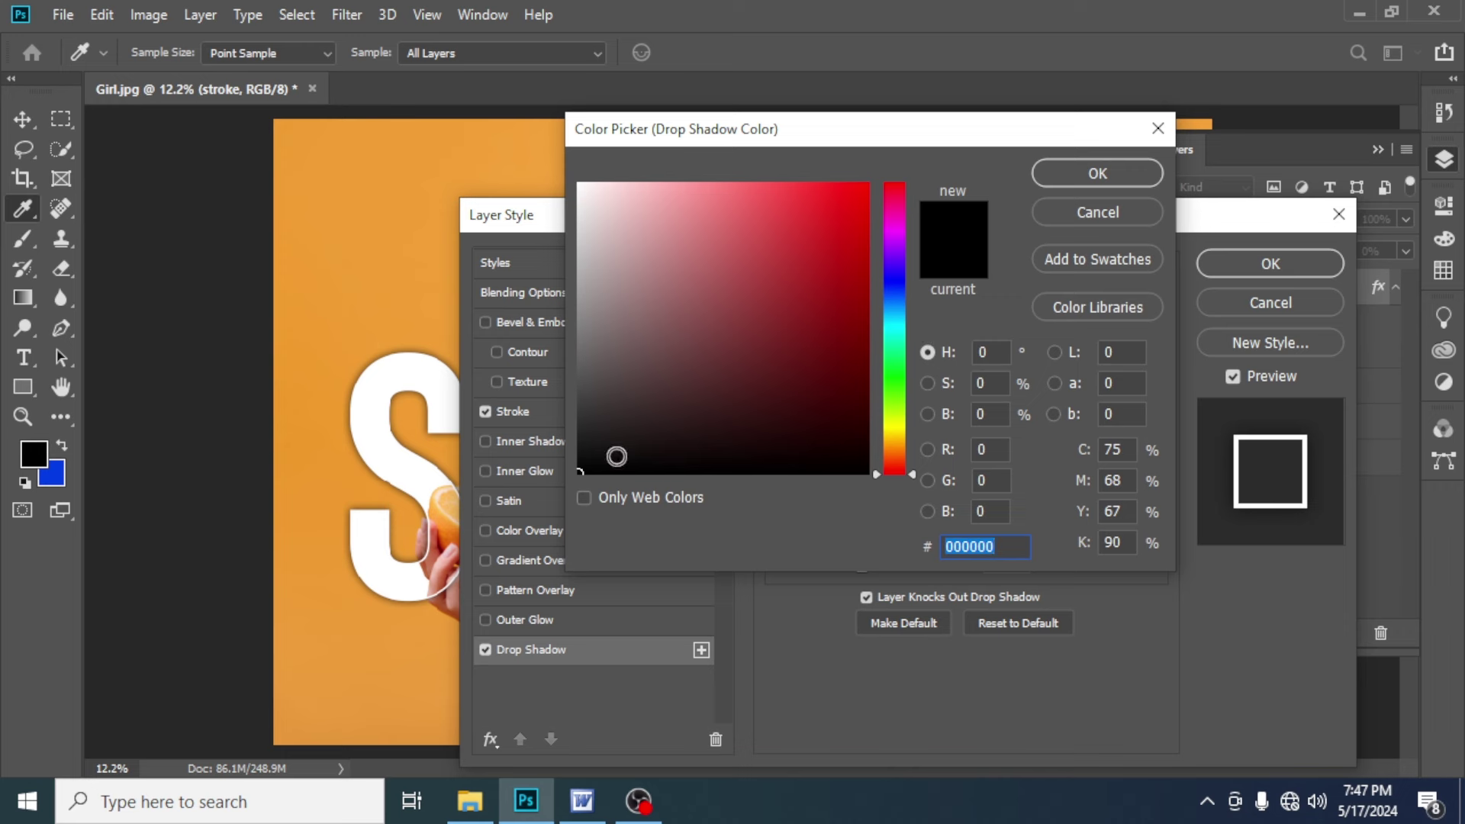
click(1119, 174)
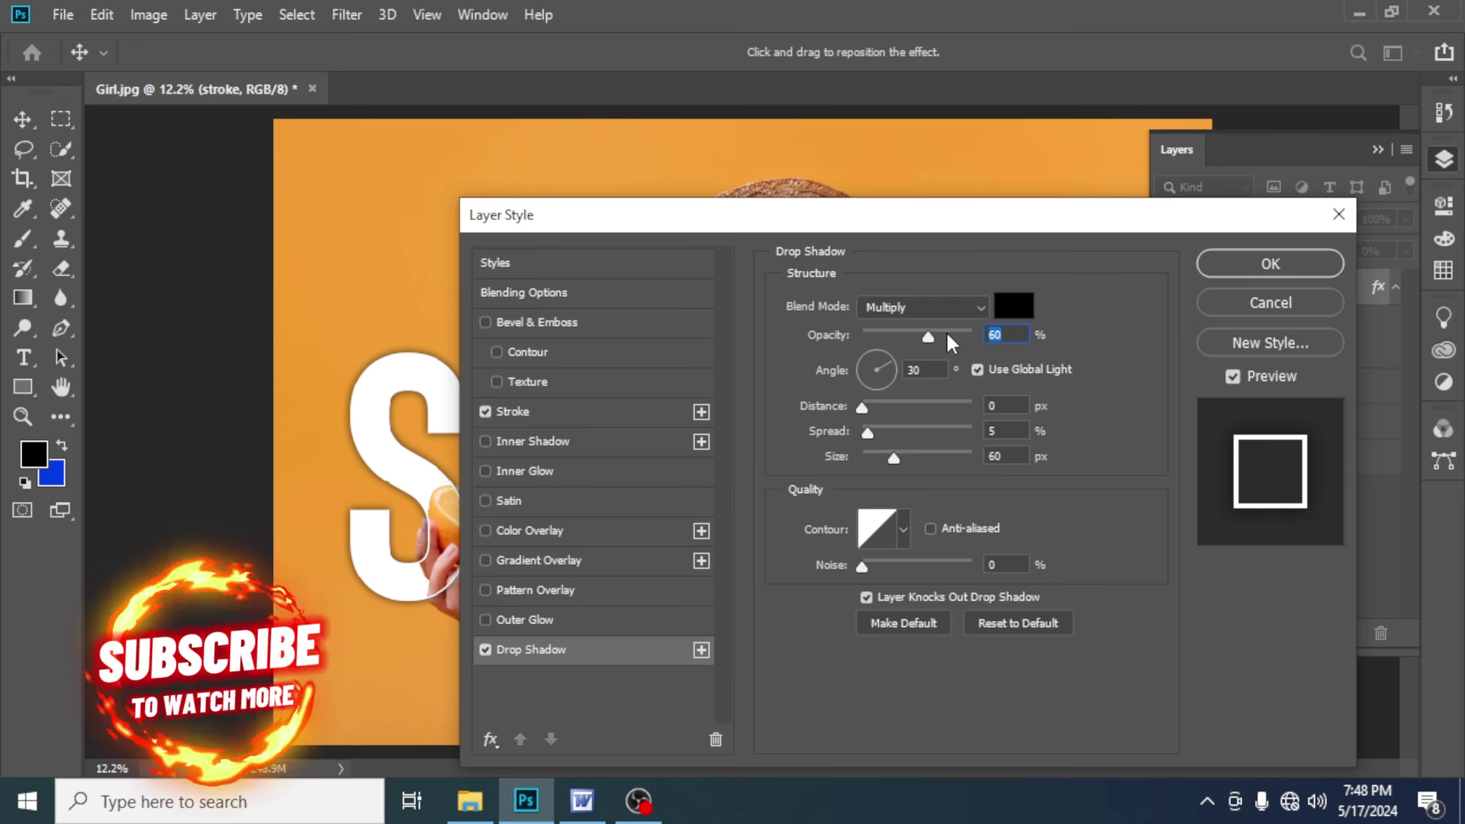
click(999, 334)
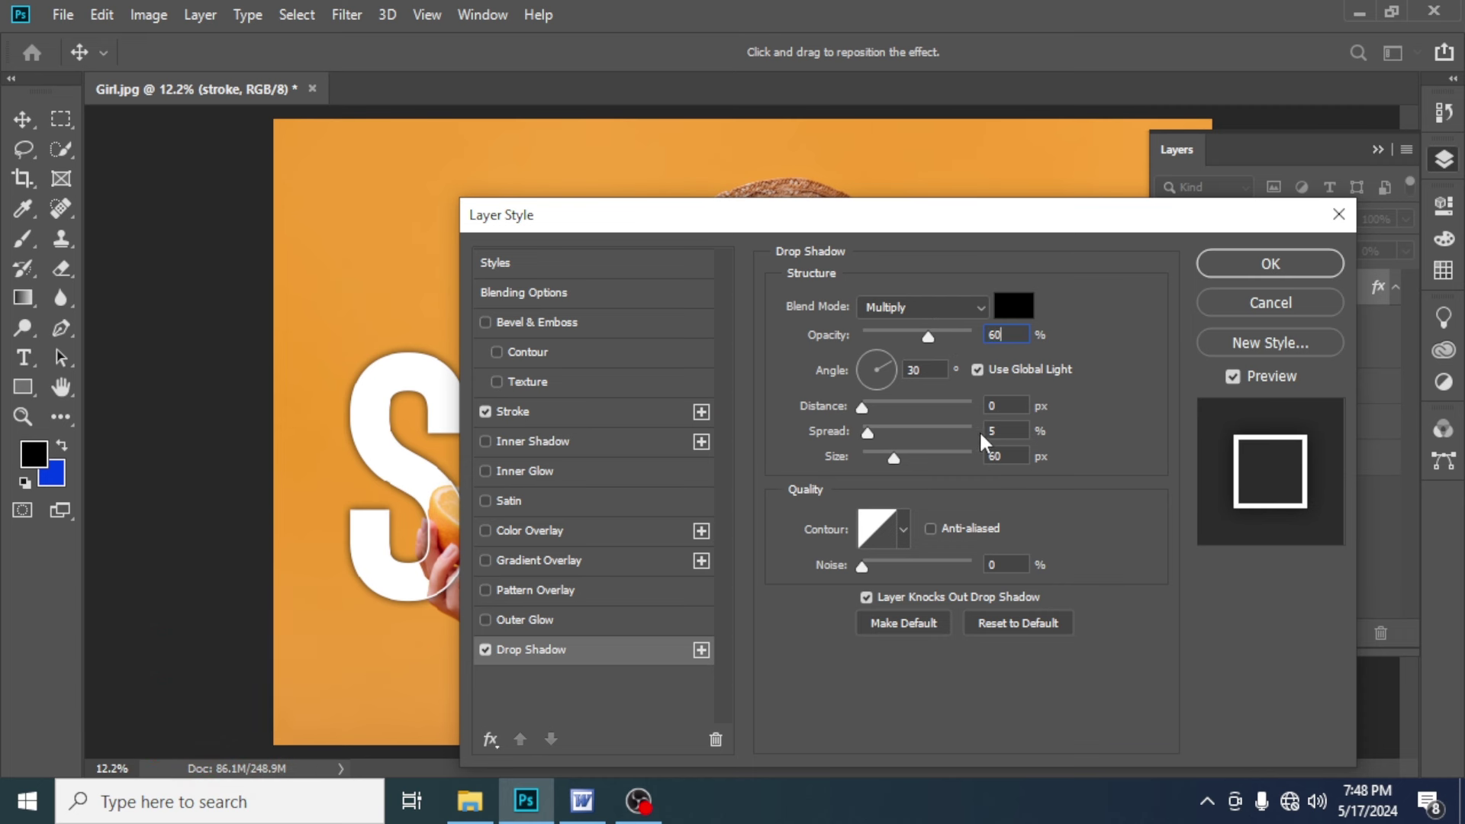
click(1002, 433)
text(5)
click(993, 454)
click(1246, 262)
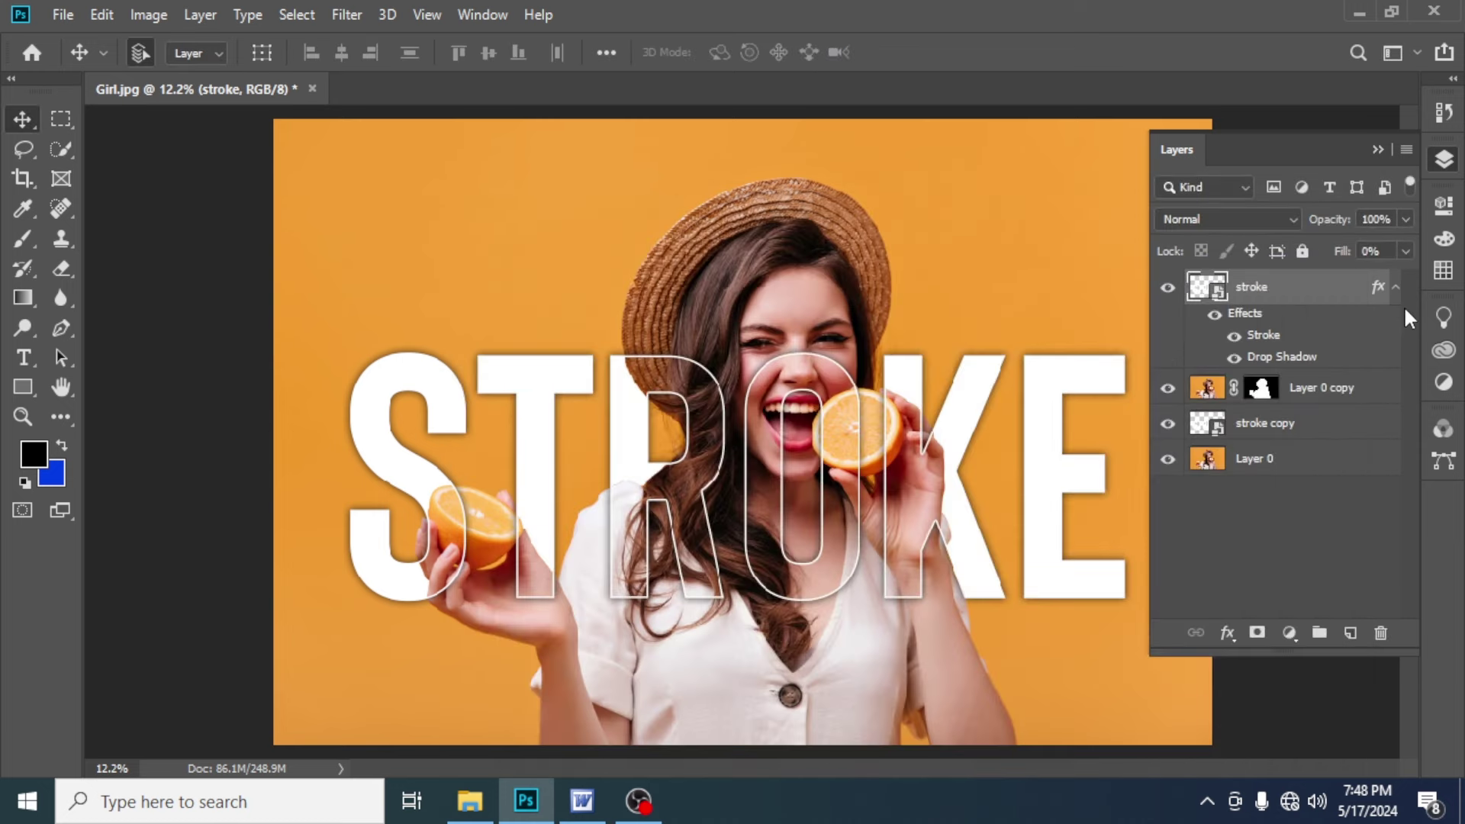
Clip the outlined stroke layer to Layer 0 copy, then select the stroke copy layer.
click(1396, 290)
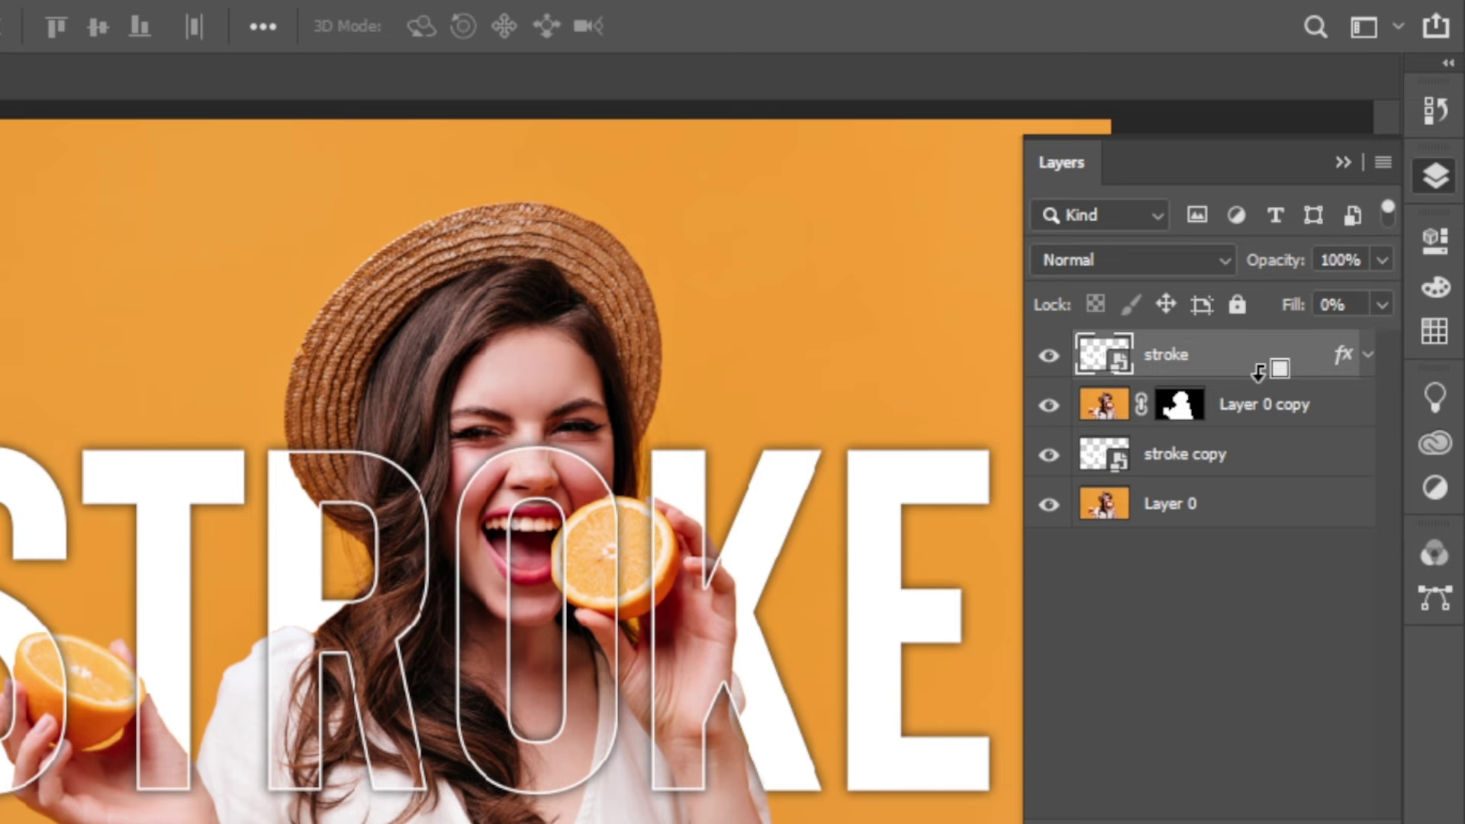
drag(1258, 373, 1240, 371)
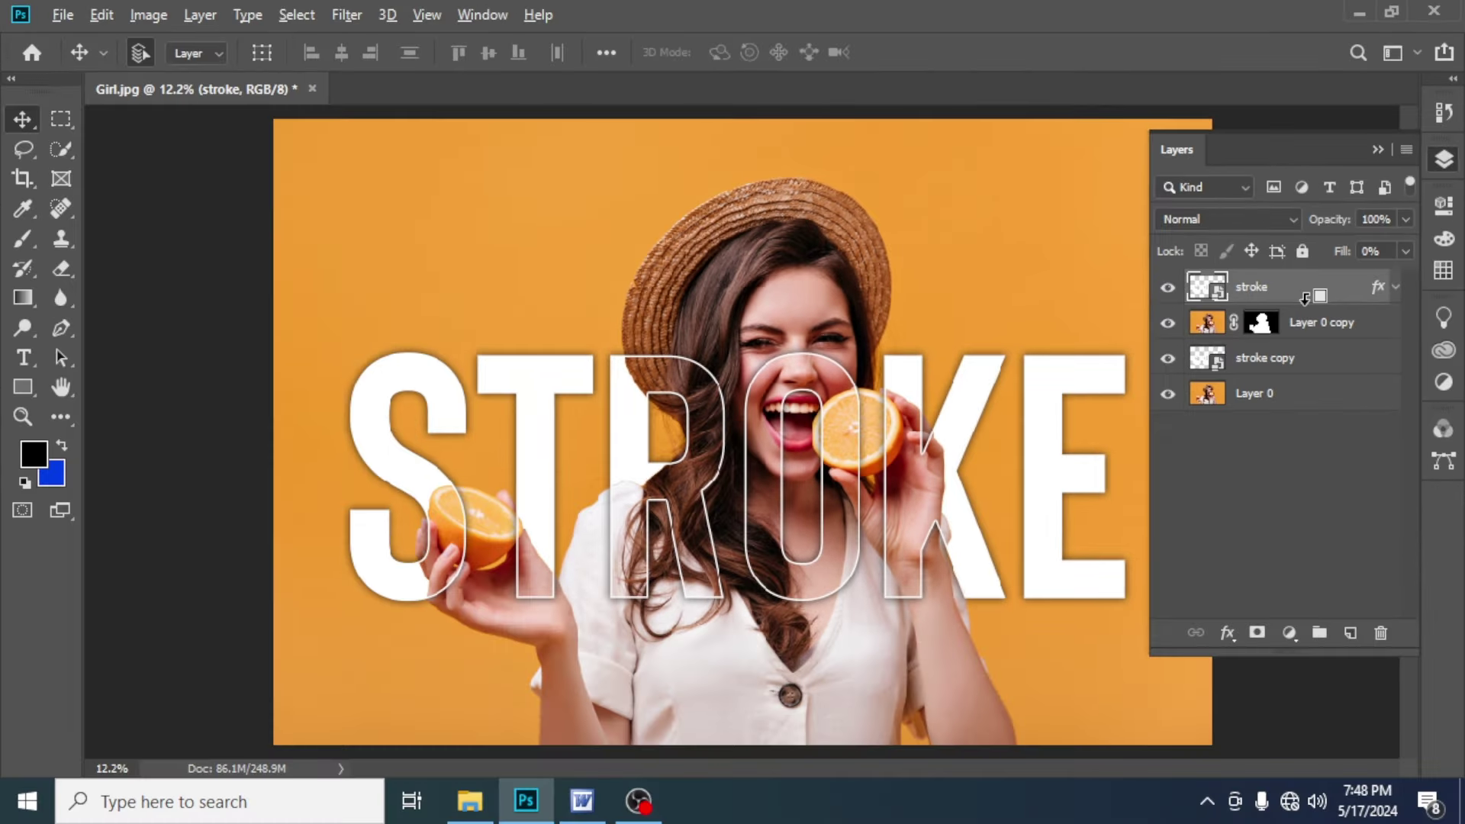
alt+click(1305, 299)
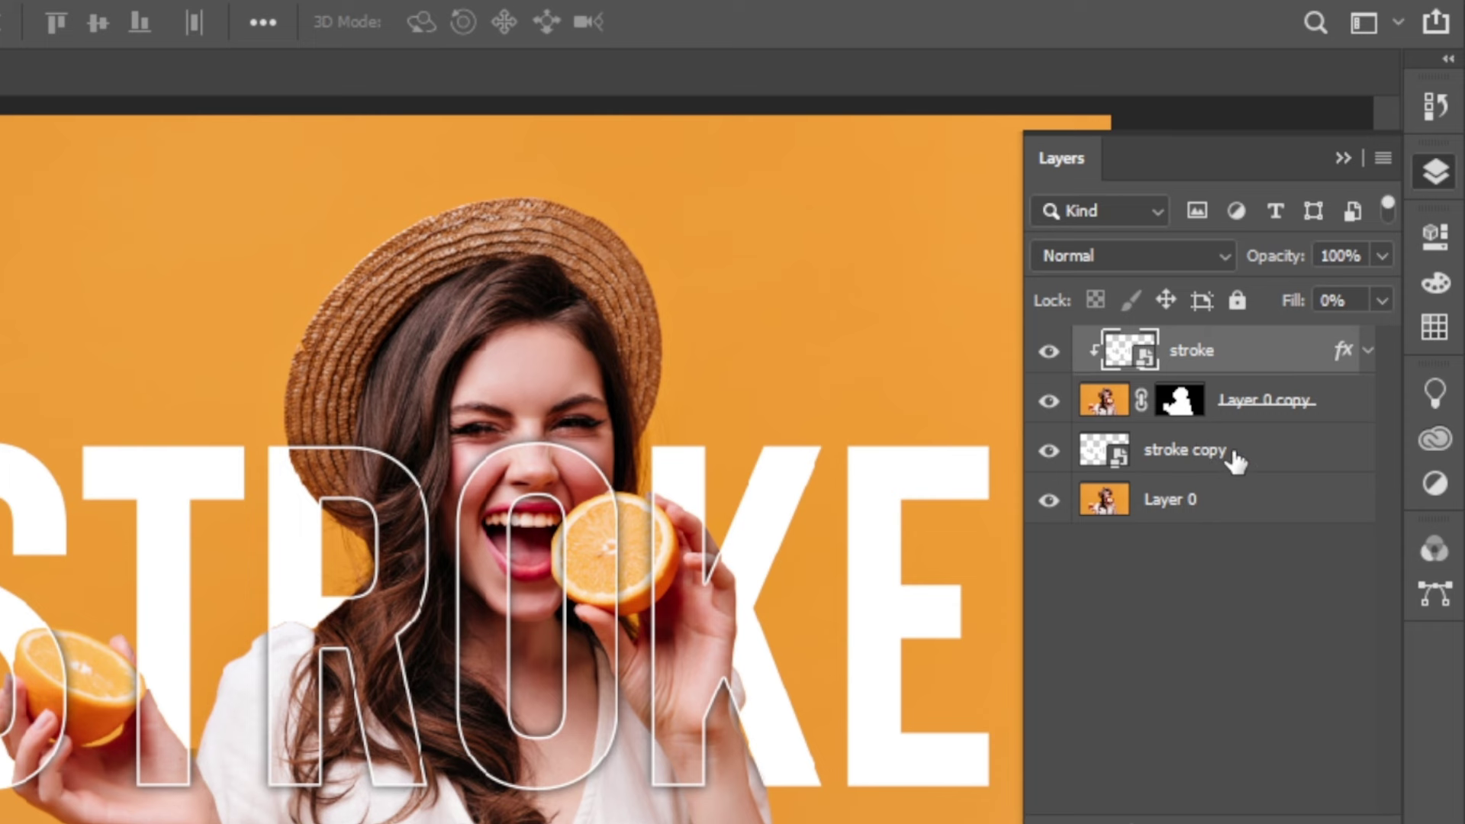
click(1232, 451)
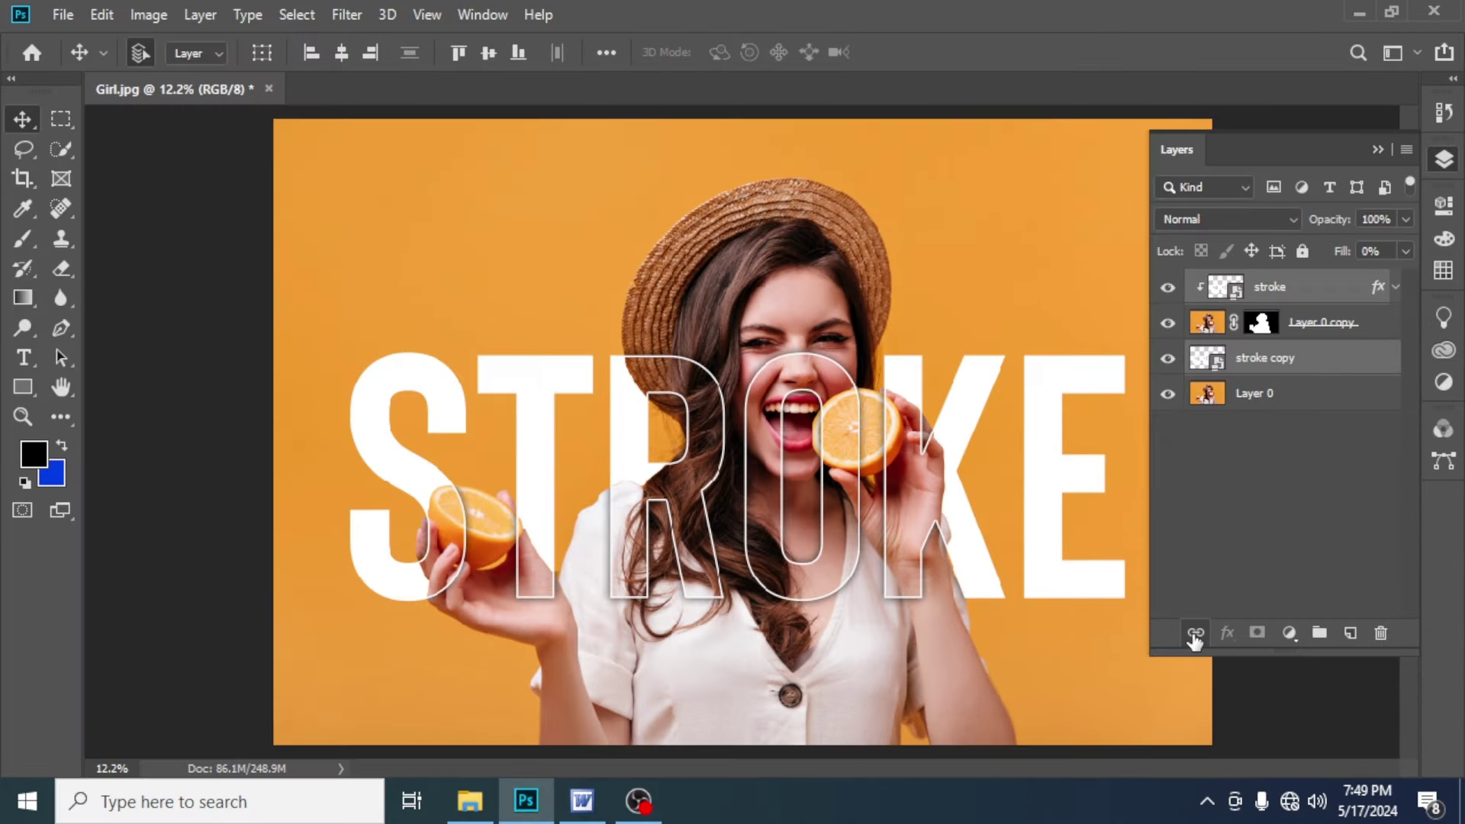
Link both STROKE text layers and drag the linked text up and to the right.
click(1194, 640)
click(1377, 150)
mouse_move(903, 509)
mouse_down()
mouse_move(946, 467)
mouse_move(923, 496)
mouse_move(923, 435)
mouse_move(938, 435)
mouse_move(963, 371)
mouse_move(929, 398)
mouse_move(953, 406)
mouse_move(941, 451)
mouse_move(956, 389)
mouse_move(997, 396)
mouse_move(981, 432)
mouse_move(955, 413)
mouse_move(949, 433)
mouse_move(949, 419)
mouse_move(971, 396)
mouse_move(984, 428)
mouse_move(963, 456)
mouse_move(951, 441)
mouse_up()
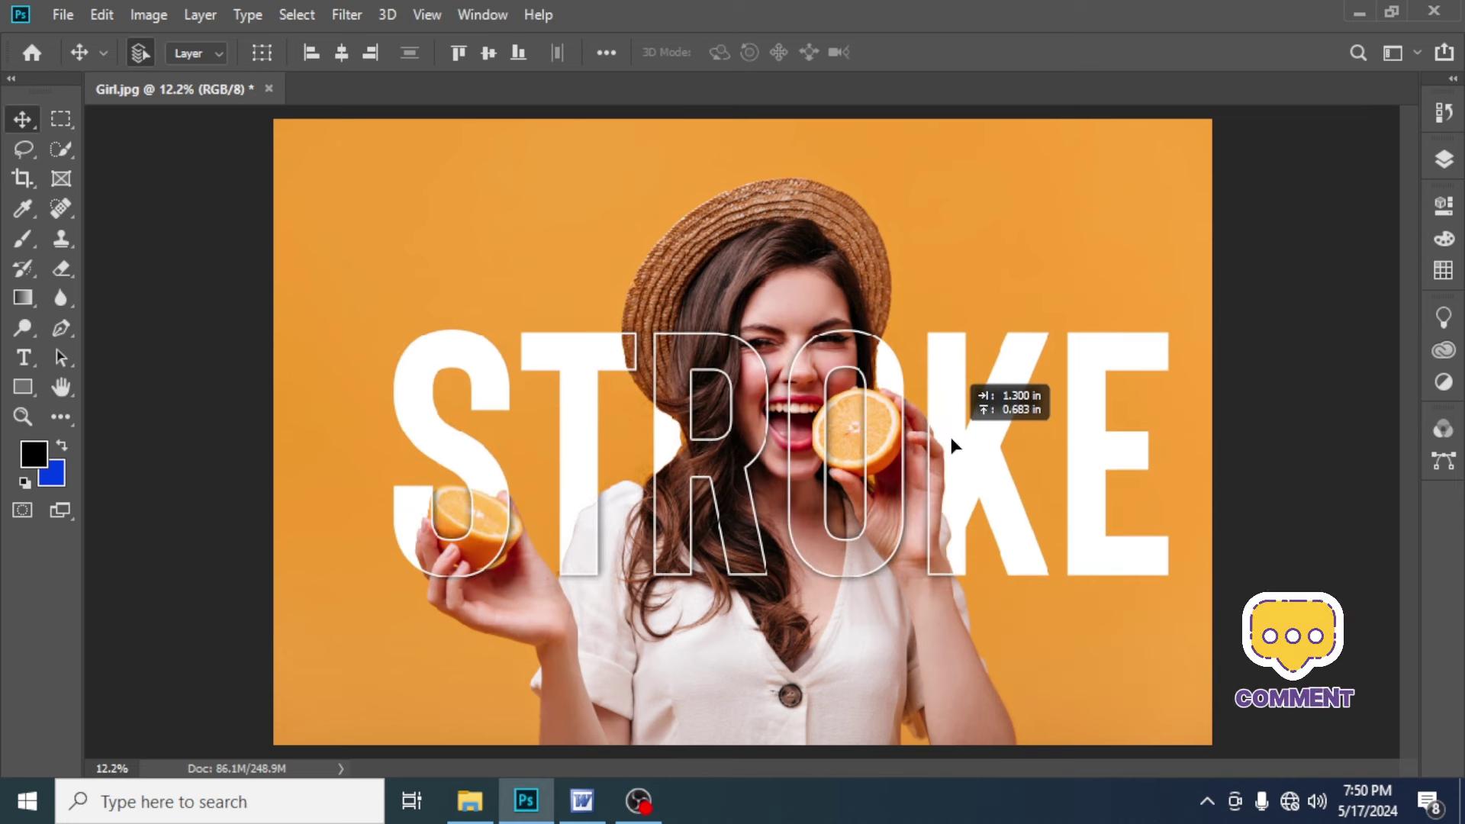